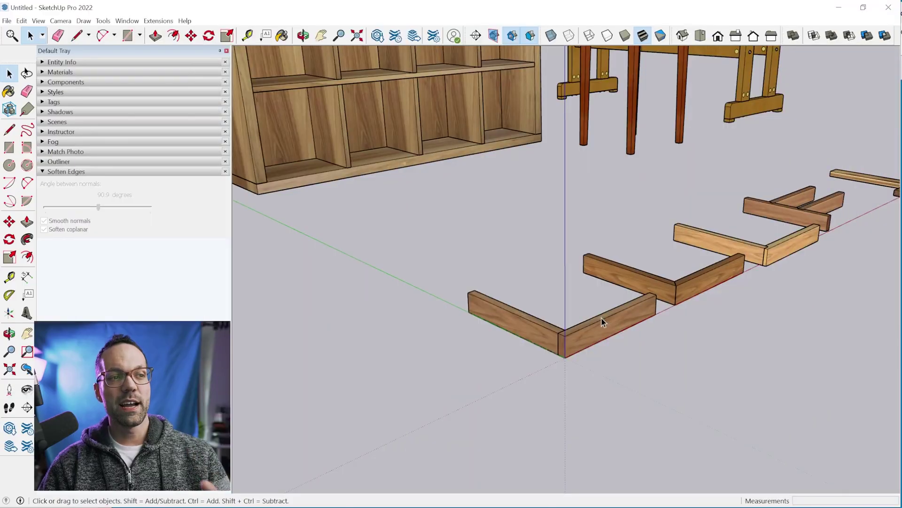
Orbit and zoom around the butt-joint, L-shaped and T-shaped board examples to inspect them
scroll(591, 325, up, 5)
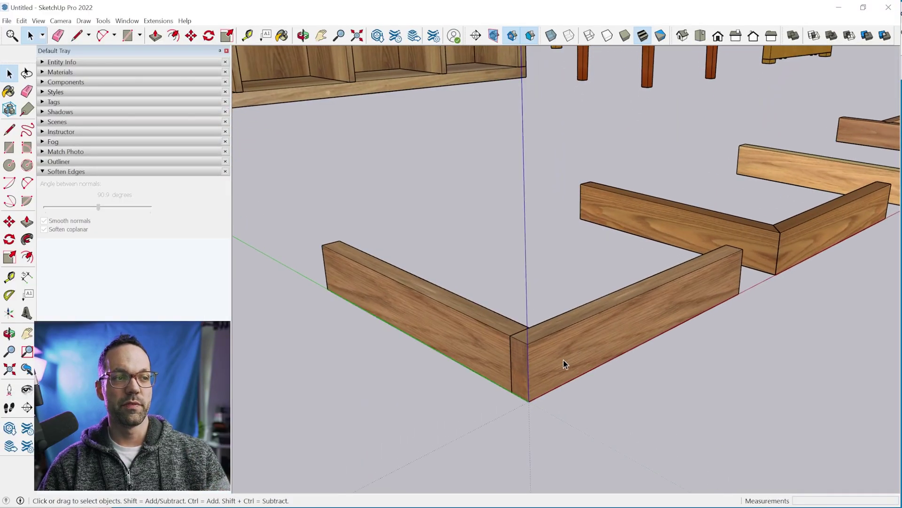
mouse_move(563, 360)
middle_down()
mouse_move(556, 338)
mouse_move(564, 375)
middle_up()
scroll(564, 374, down, 2)
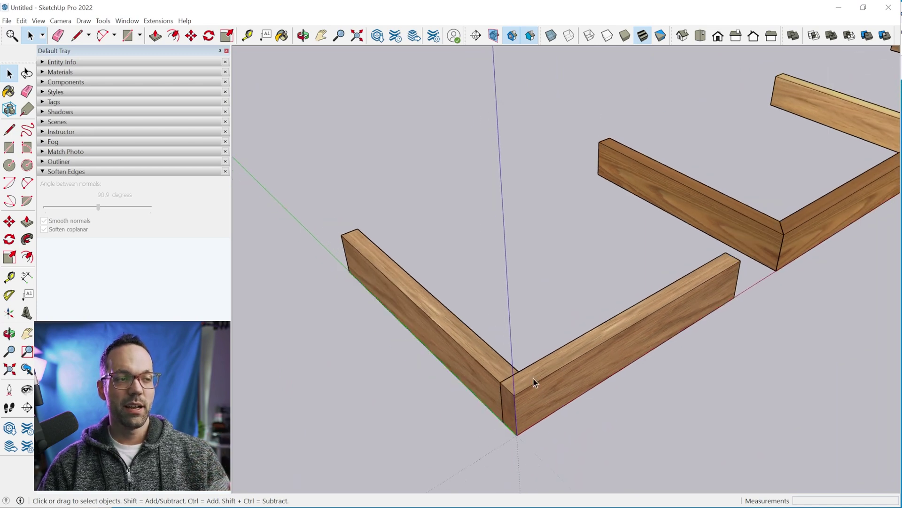
click(484, 369)
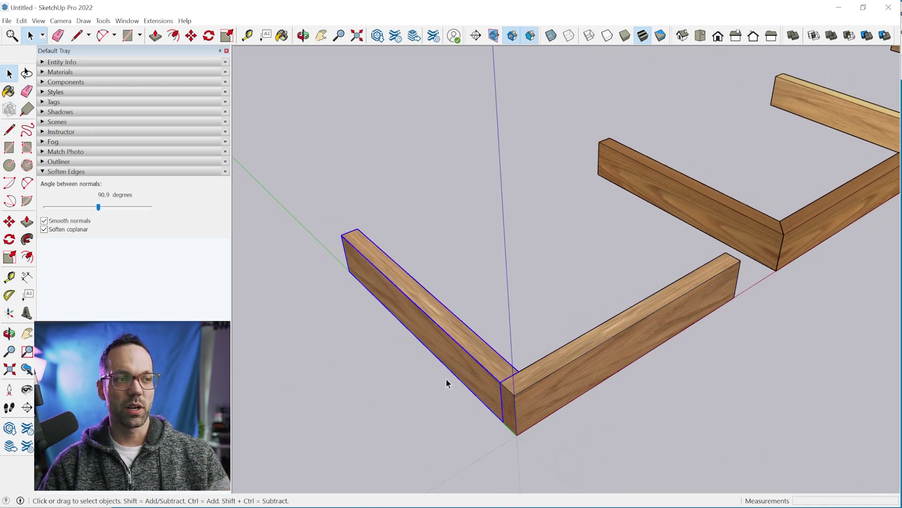
click(540, 383)
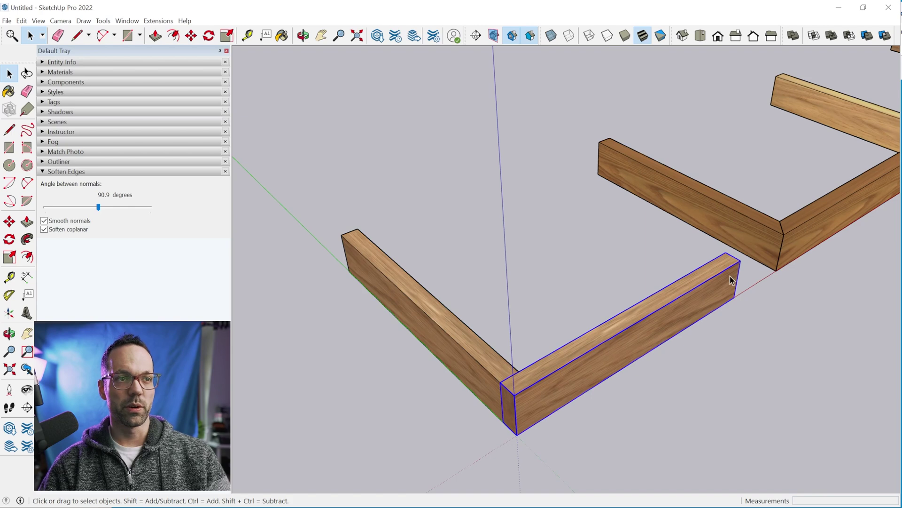
shift+middle_drag(730, 280, 517, 373)
scroll(564, 339, up, 3)
shift+middle_drag(562, 352, 622, 360)
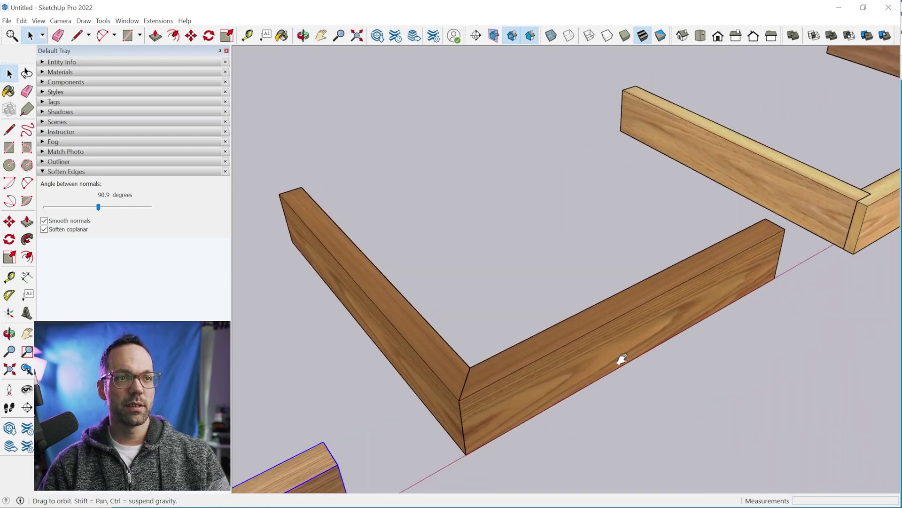
scroll(612, 232, down, 3)
middle_drag(613, 232, 590, 320)
scroll(673, 317, up, 3)
shift+middle_drag(673, 316, 445, 388)
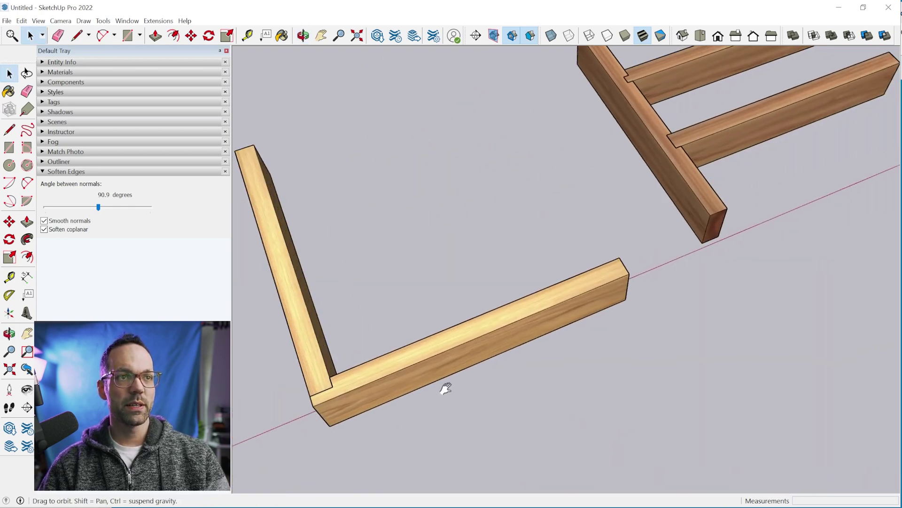
scroll(445, 388, down, 3)
scroll(556, 272, up, 2)
middle_drag(556, 272, 681, 316)
scroll(263, 435, up, 4)
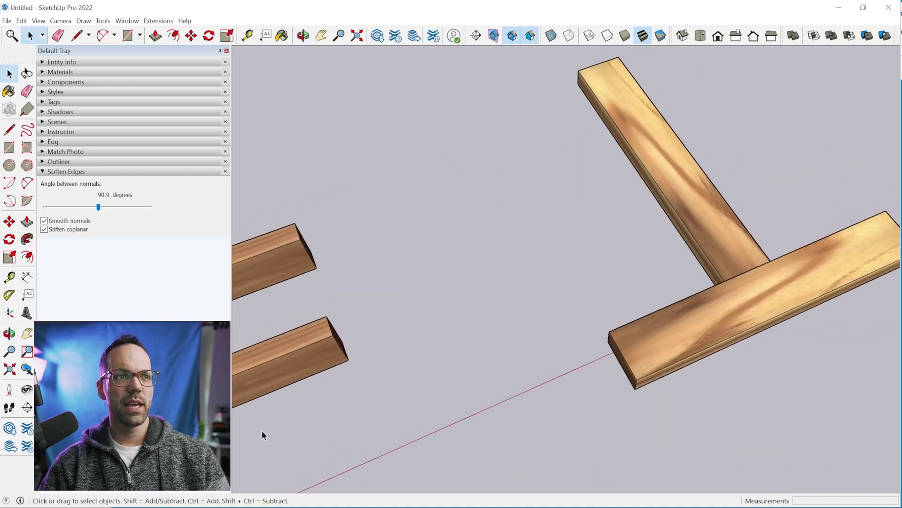
mouse_move(759, 318)
middle_down()
mouse_move(850, 272)
mouse_move(679, 339)
mouse_move(752, 321)
middle_up()
Toggle X-ray to see the hidden T joint, then survey the shelving and return to the butt joint
key(x)
scroll(713, 389, down, 5)
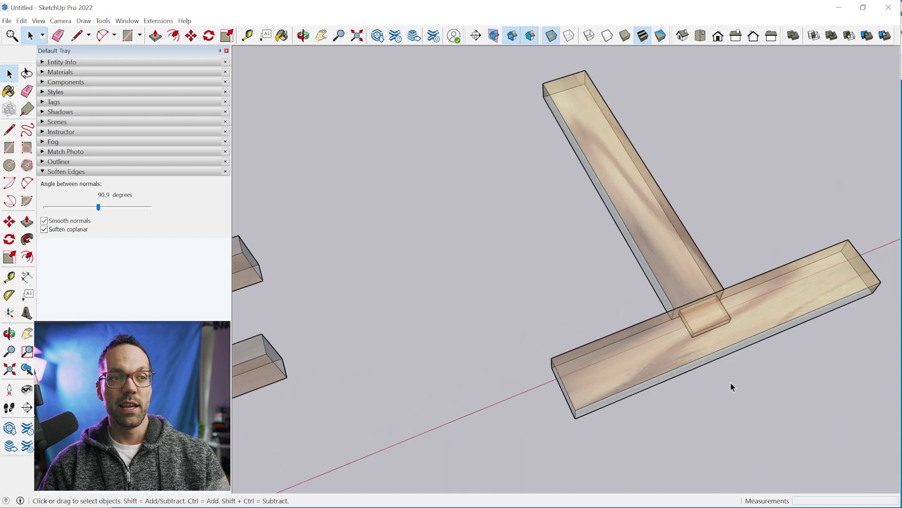
key(x)
scroll(836, 311, down, 2)
scroll(824, 272, down, 3)
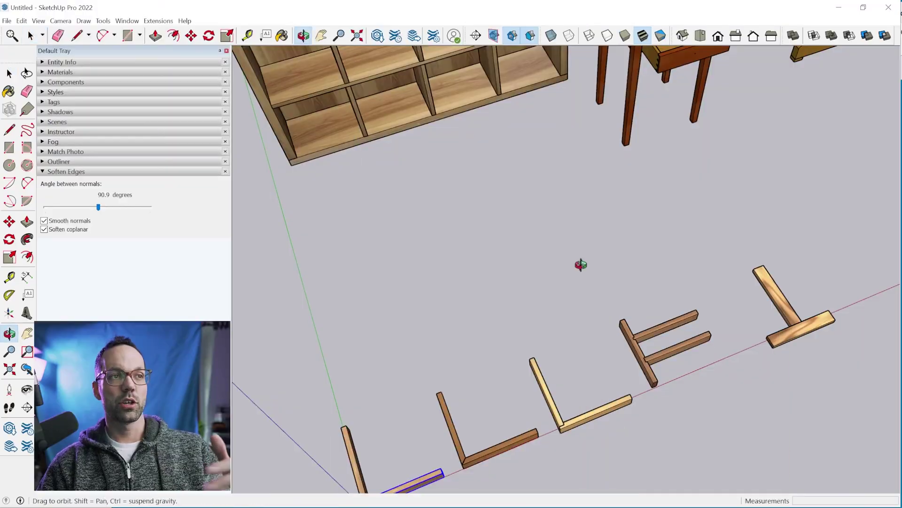
mouse_move(580, 262)
middle_down()
mouse_move(709, 271)
mouse_move(550, 239)
middle_up()
scroll(549, 237, up, 1)
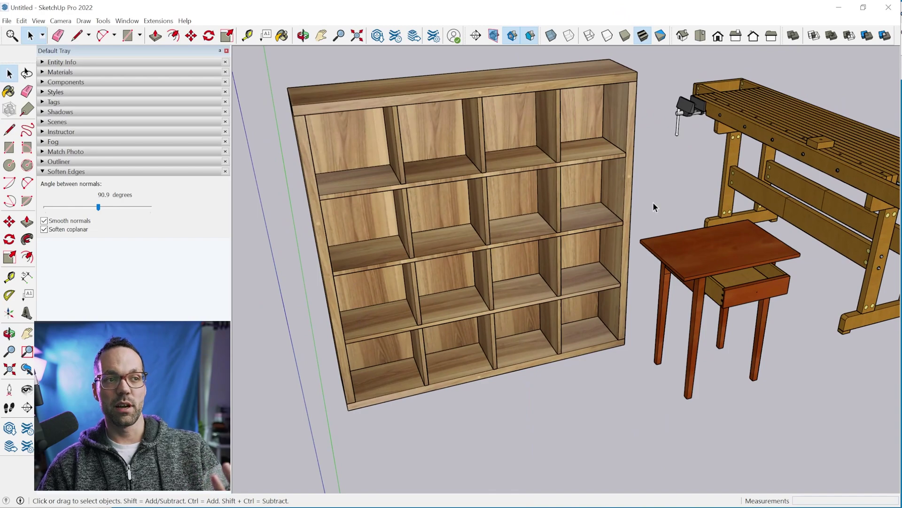
middle_drag(723, 282, 699, 266)
scroll(630, 352, down, 3)
key(space)
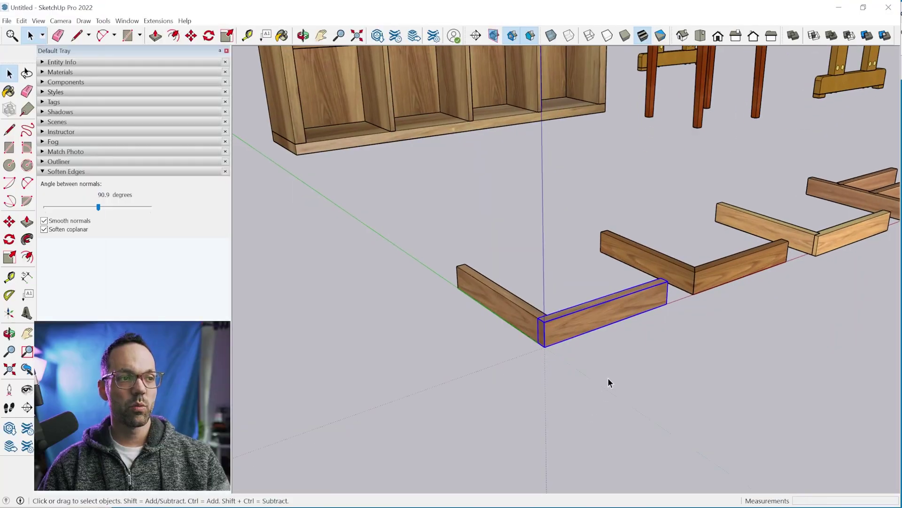
middle_drag(608, 380, 641, 382)
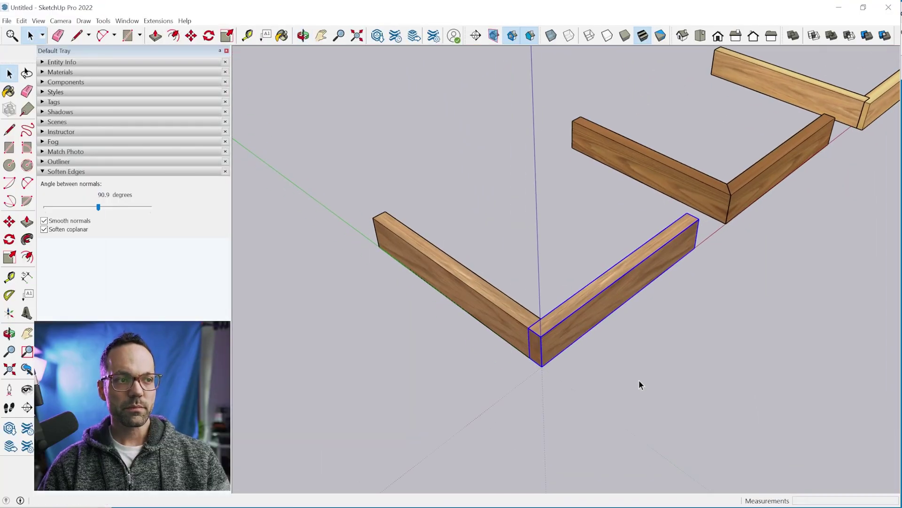
click(523, 319)
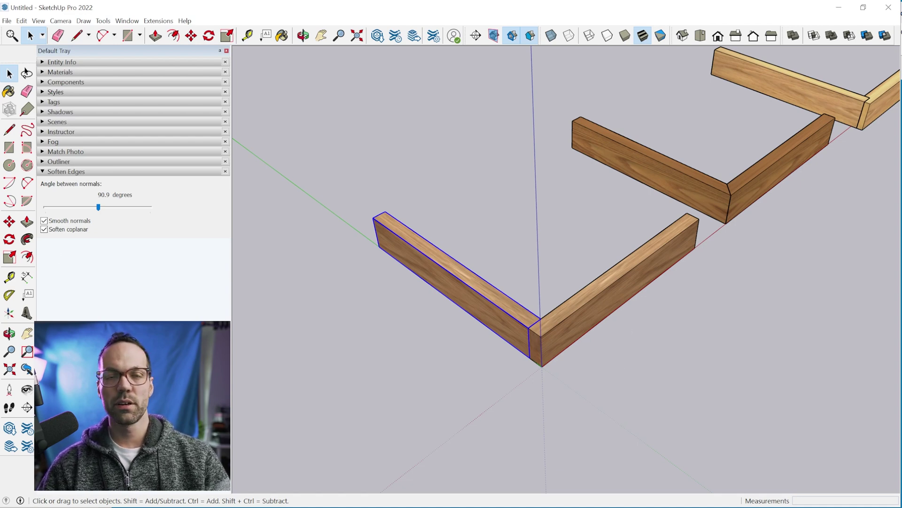
shift+middle_drag(733, 359, 681, 302)
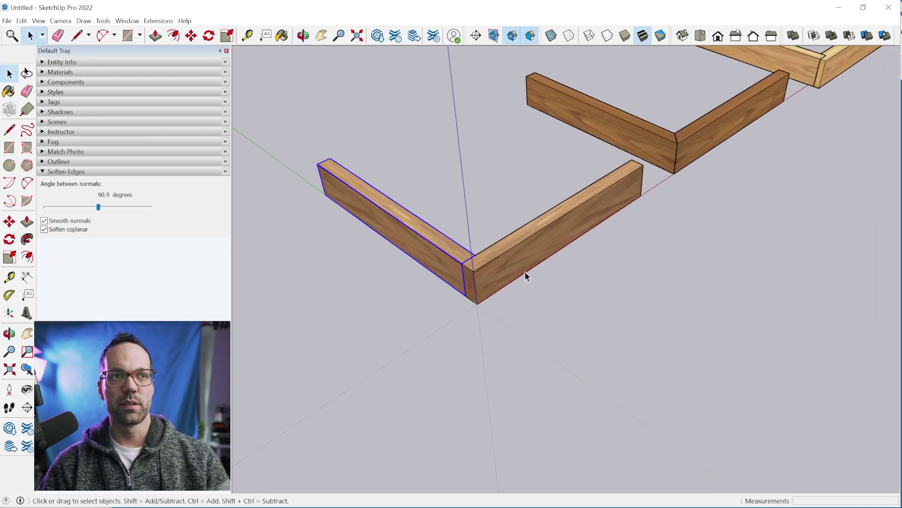
middle_drag(525, 272, 528, 301)
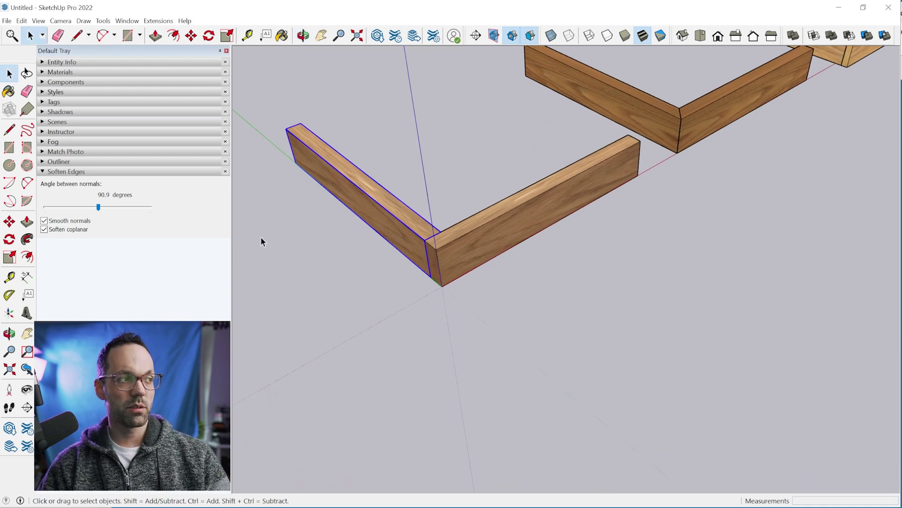
Draw a 3/4" by 1' rectangle flat on the floor in front of the butt-joint boards
click(9, 152)
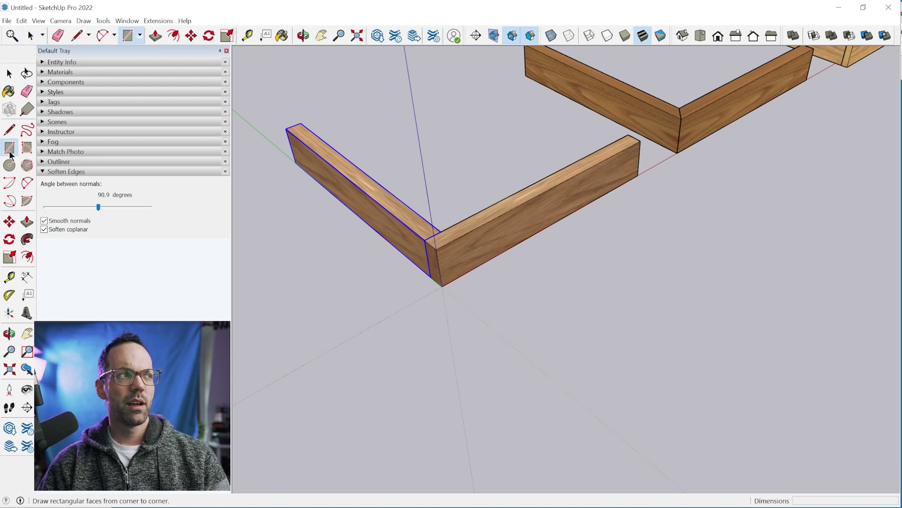
click(502, 335)
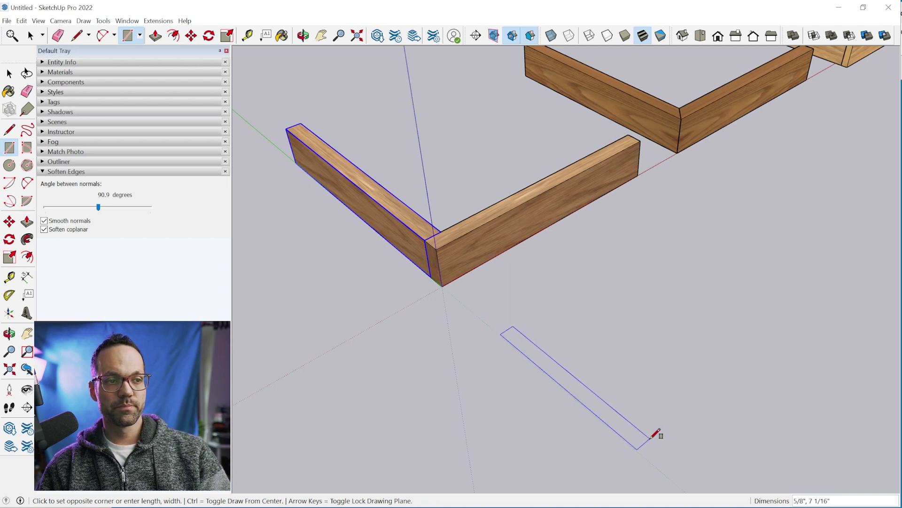
click(651, 439)
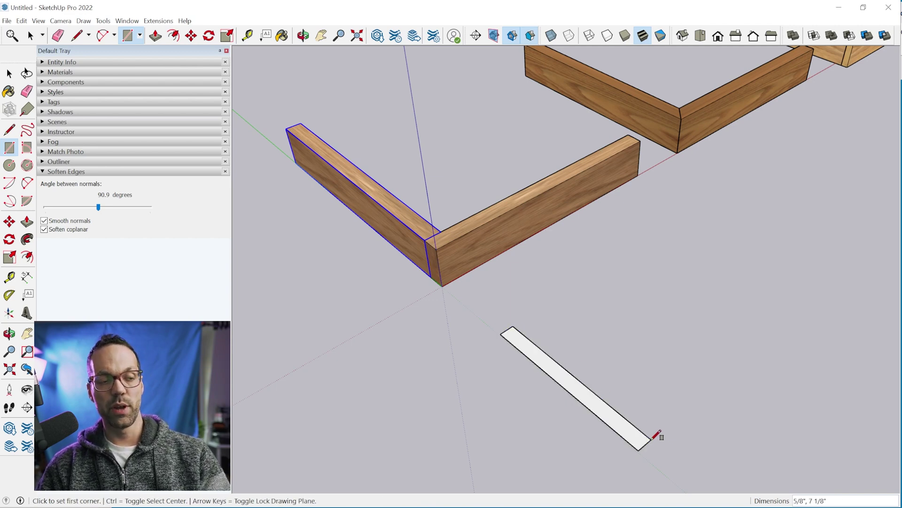
middle_drag(660, 435, 600, 331)
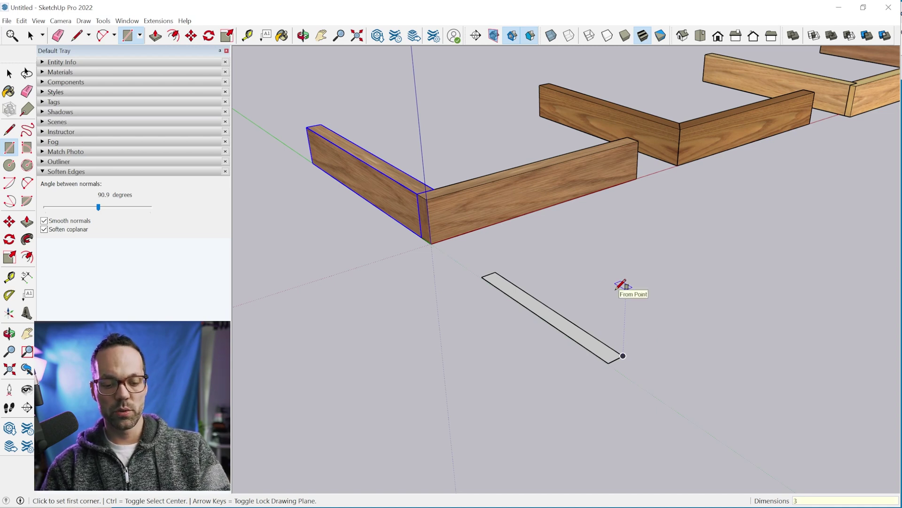
text(/4")
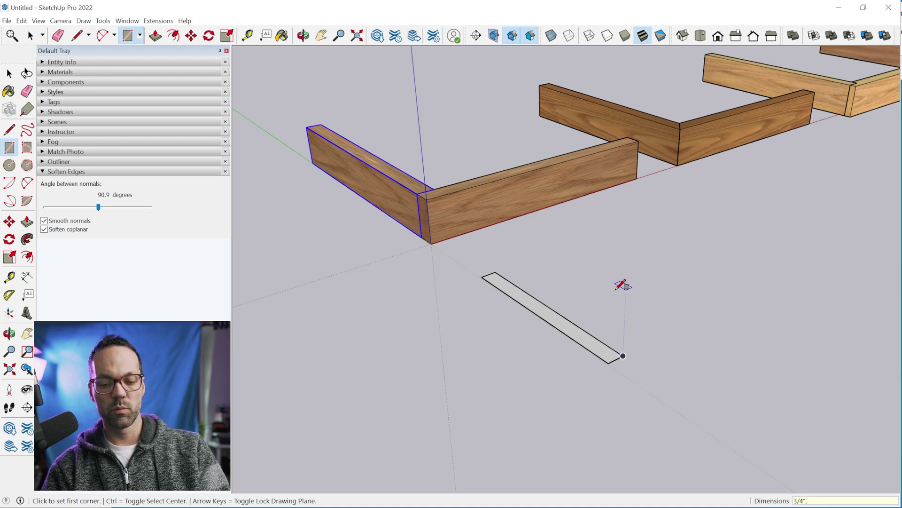
text(,1')
key(Return)
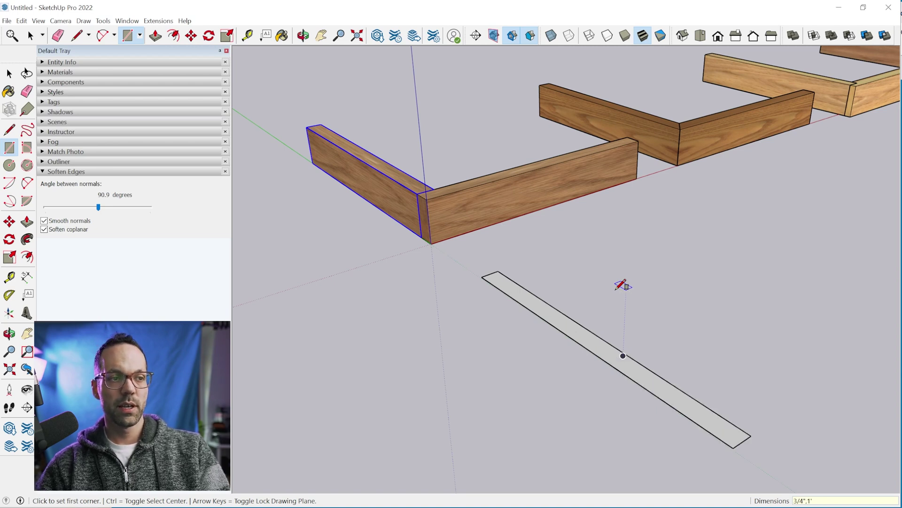
shift+middle_drag(733, 401, 639, 351)
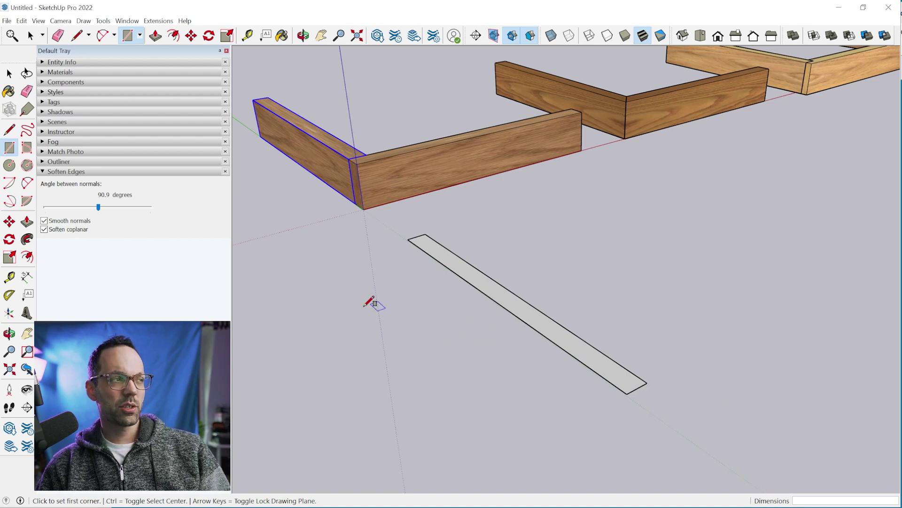
Push/pull the thin rectangle up 3.5" into an upright board and orbit to inspect it
click(24, 223)
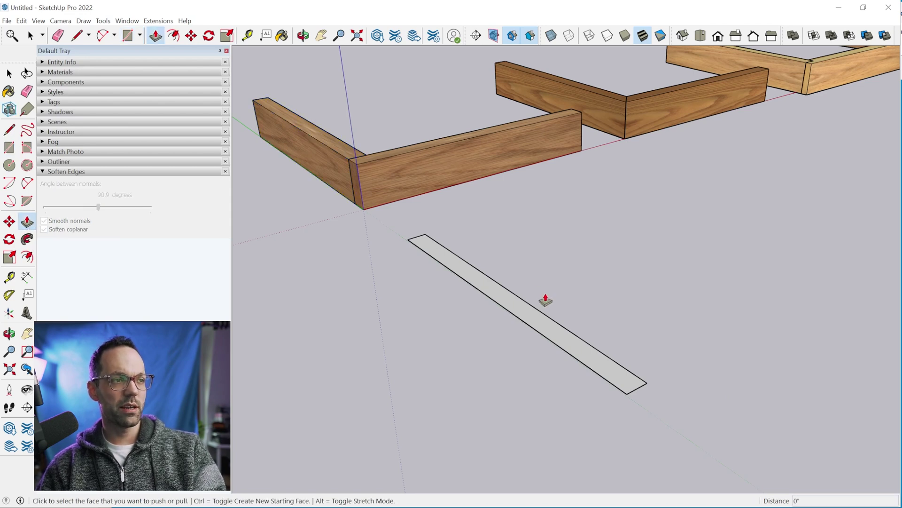
click(548, 331)
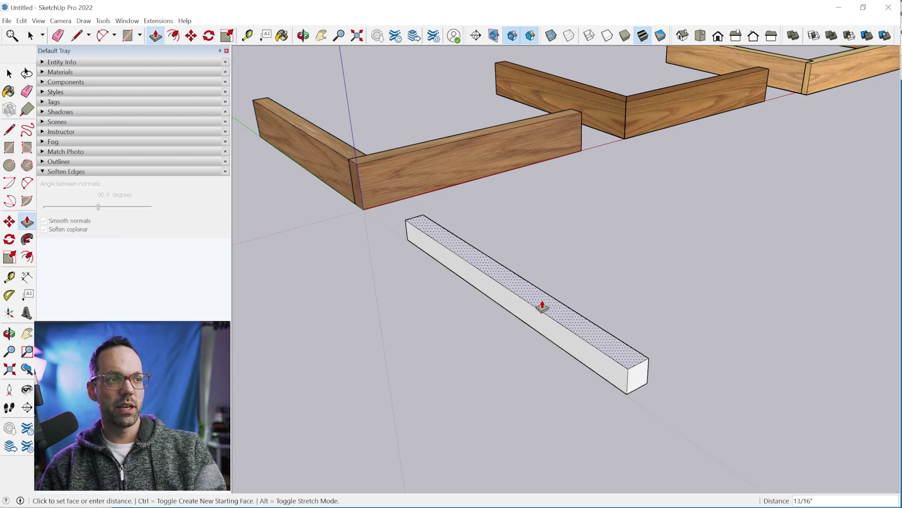
click(544, 273)
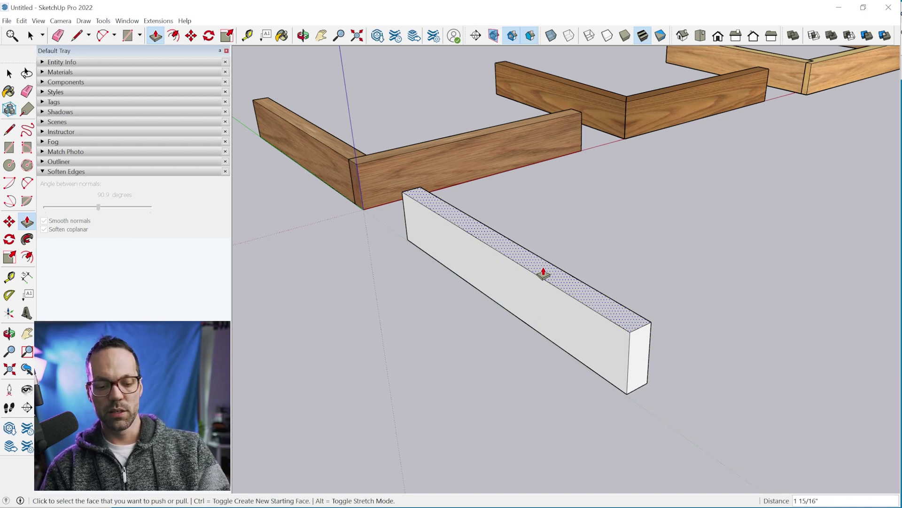
text(3.)
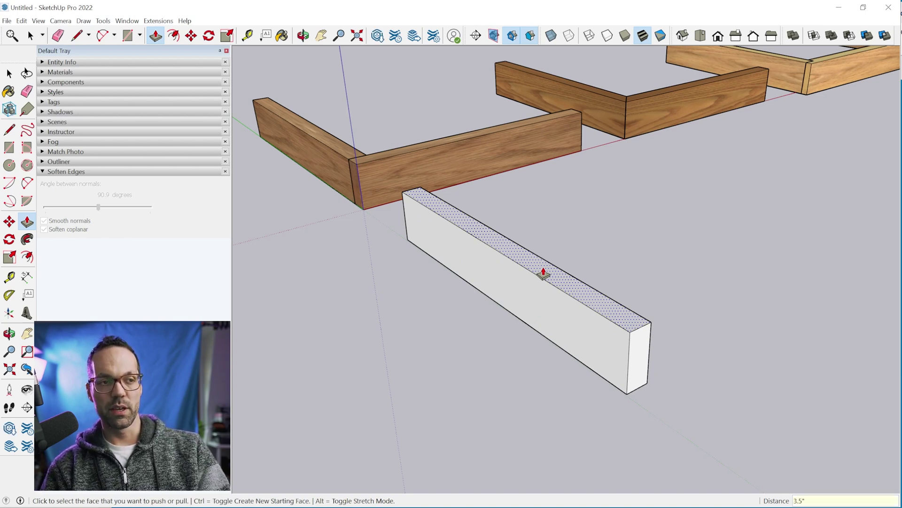
text(5)
key(Return)
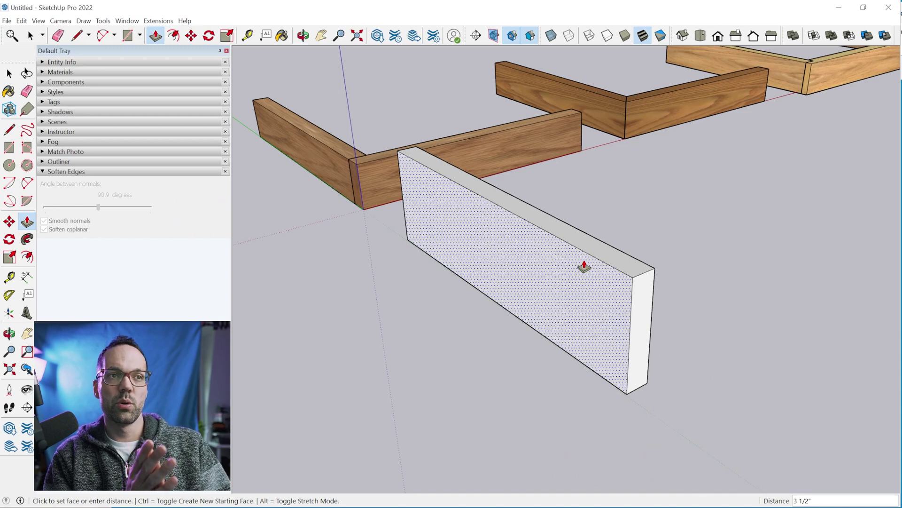
click(584, 266)
middle_drag(621, 272, 574, 347)
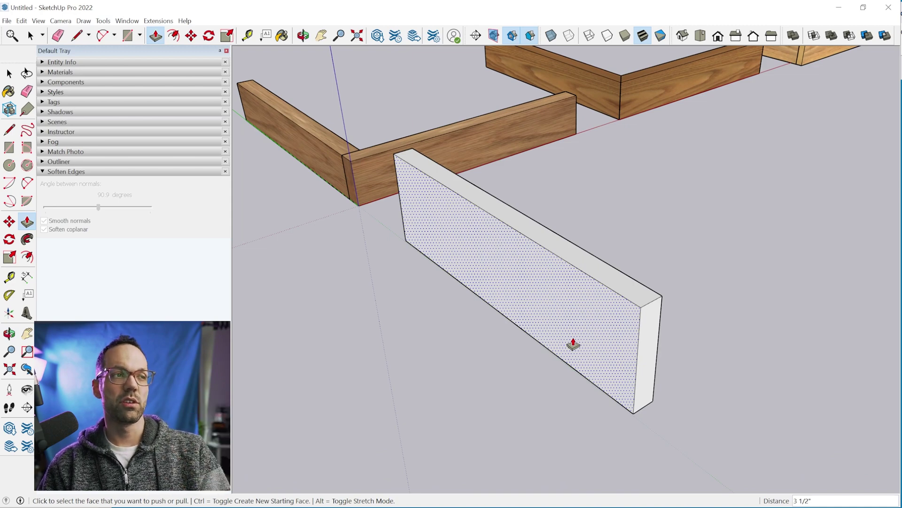
middle_drag(576, 336, 603, 331)
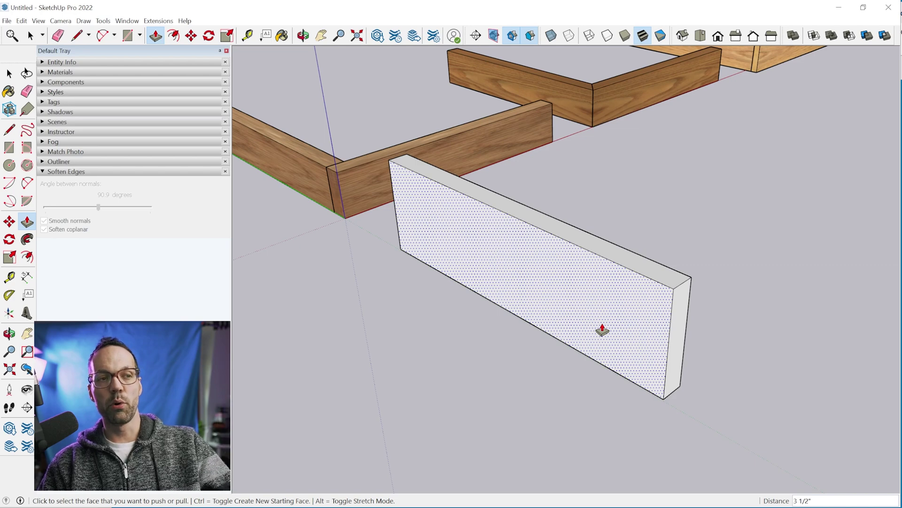
mouse_move(602, 328)
middle_down()
mouse_move(566, 332)
mouse_move(703, 359)
mouse_move(593, 351)
mouse_move(590, 359)
middle_up()
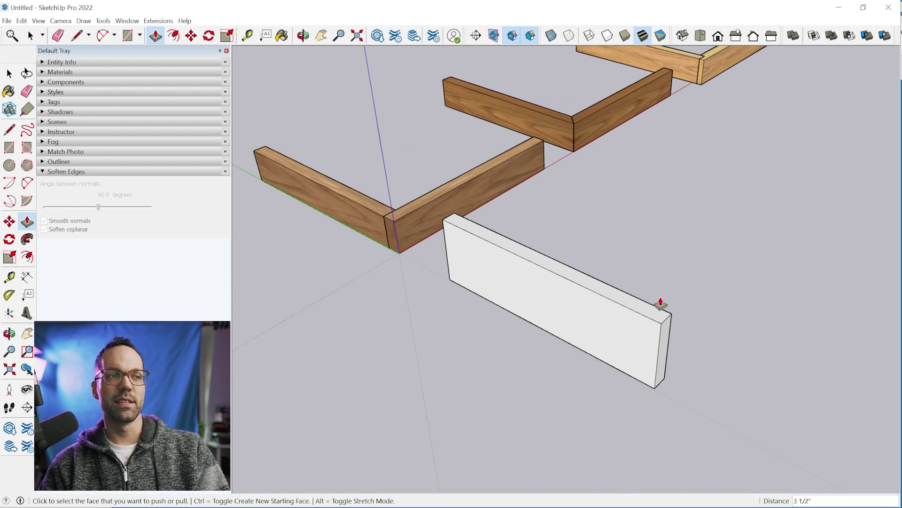
Select all faces of the new white board and group them with Make Group
key(space)
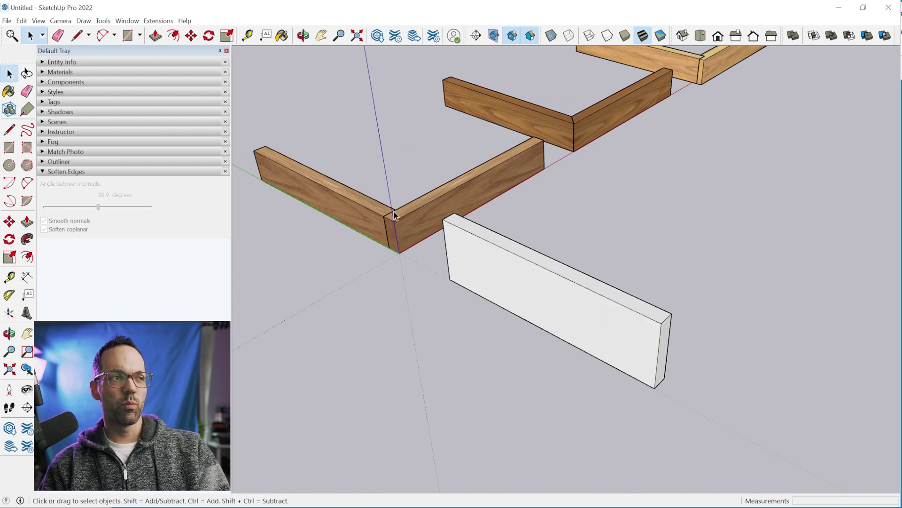
click(359, 207)
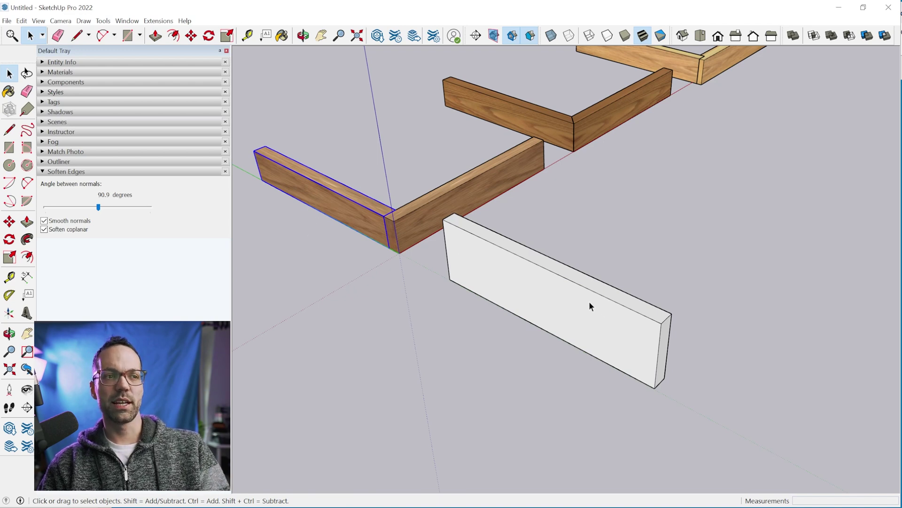
click(604, 310)
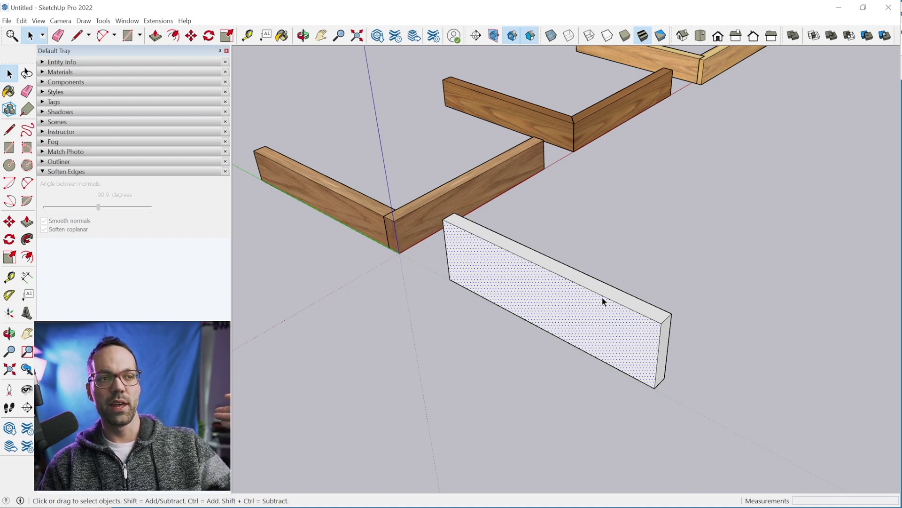
click(615, 293)
click(615, 295)
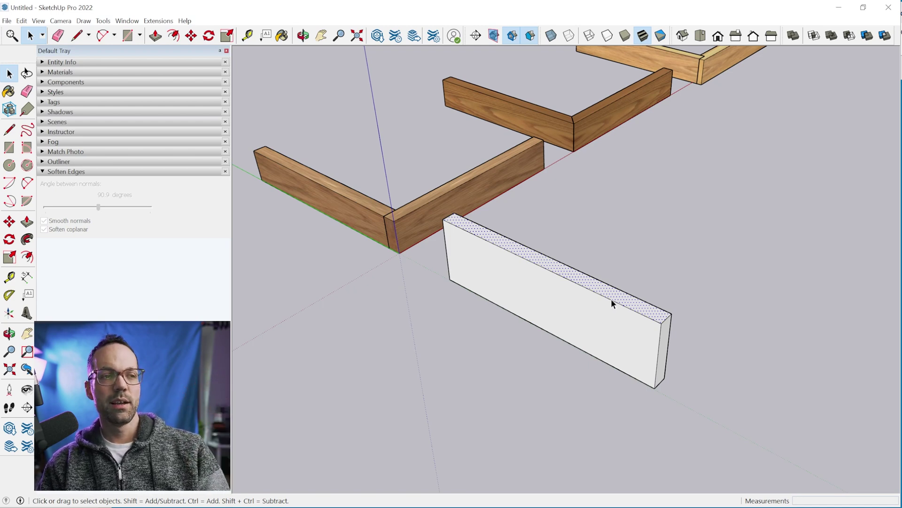
scroll(630, 335, up, 2)
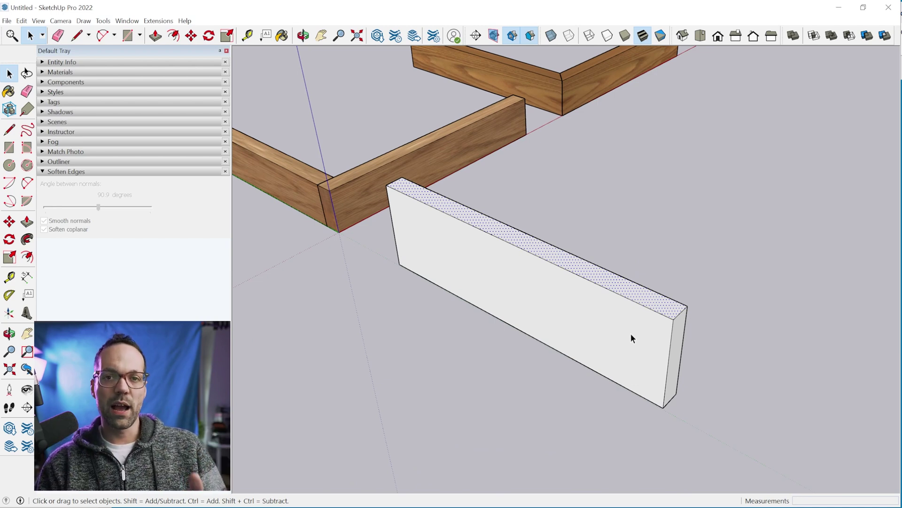
scroll(577, 372, down, 2)
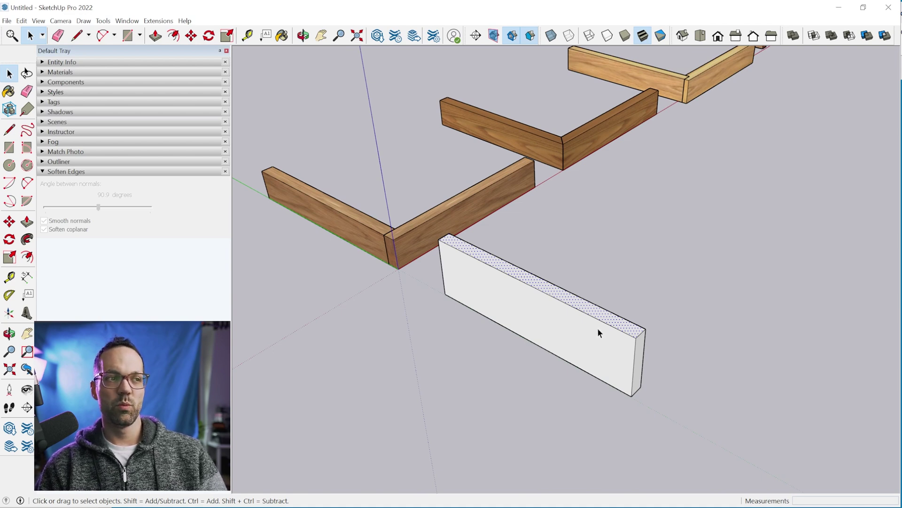
triple_click(542, 314)
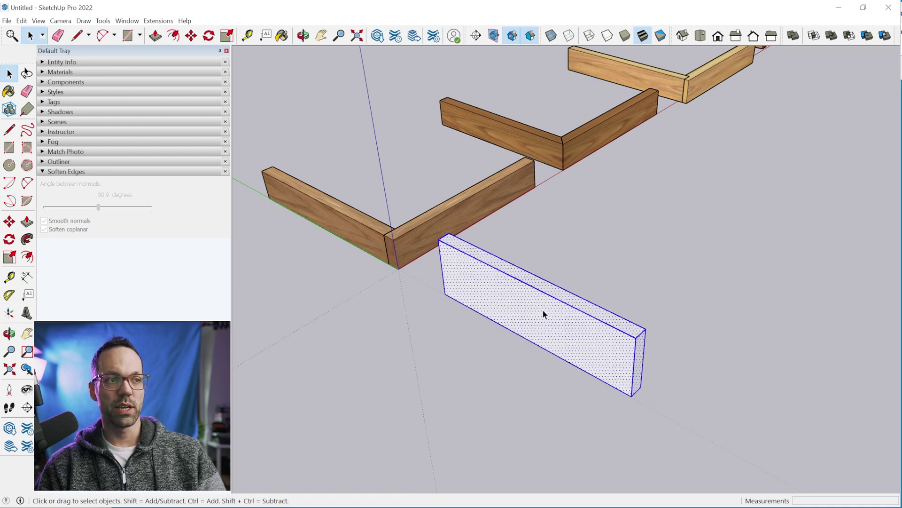
right_click(543, 313)
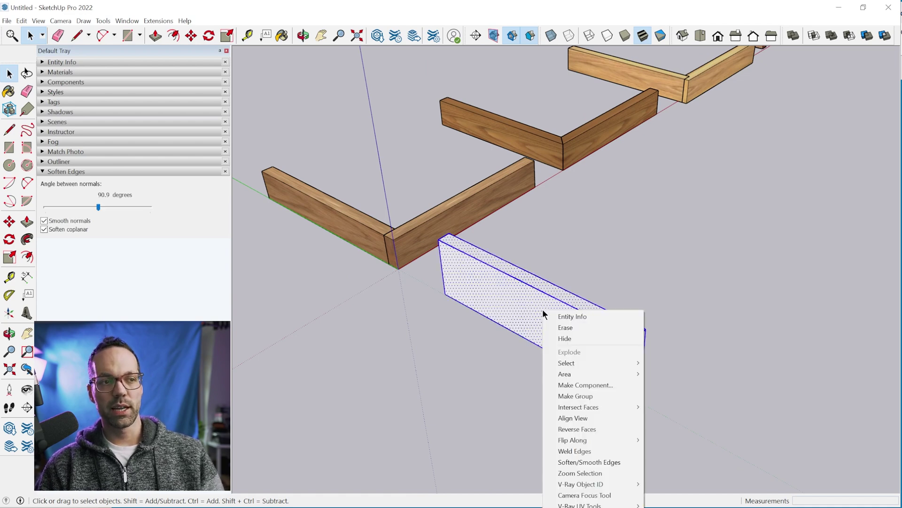
click(605, 399)
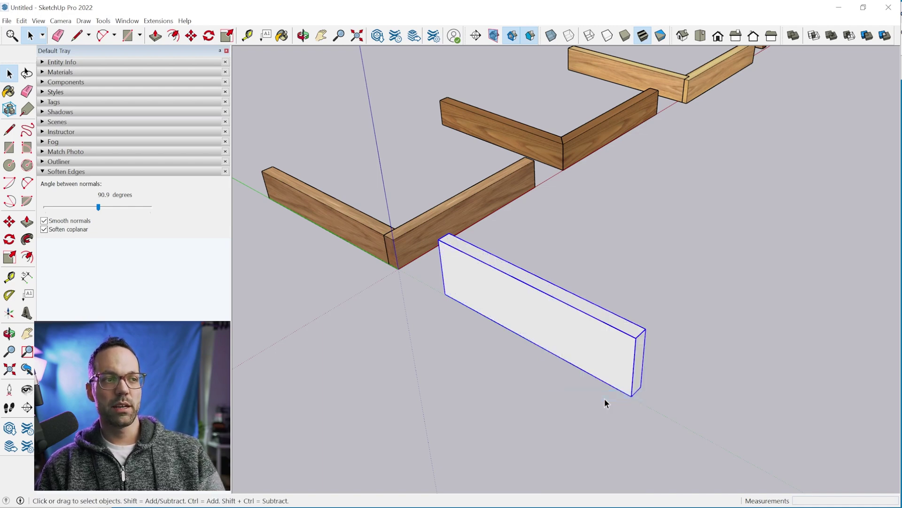
Rotate a copy of the white board 90° about its end corner to form an L
middle_drag(644, 360, 670, 384)
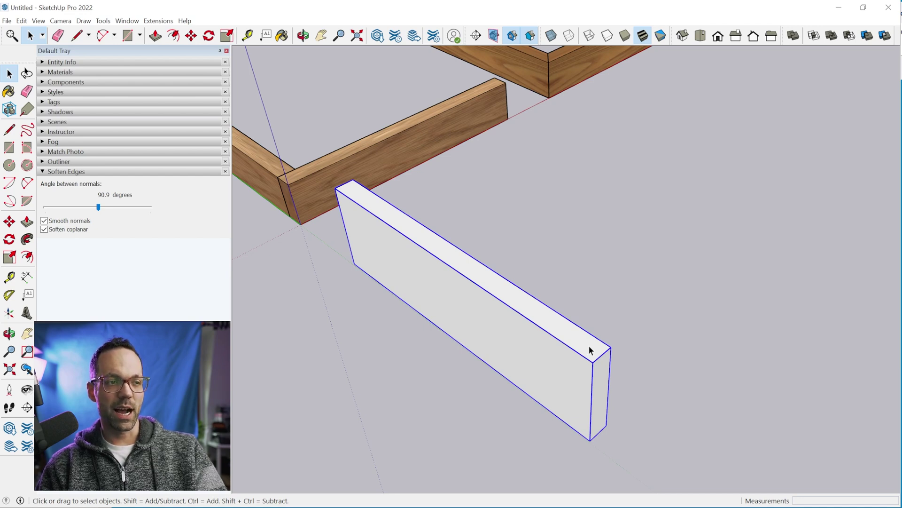
click(10, 240)
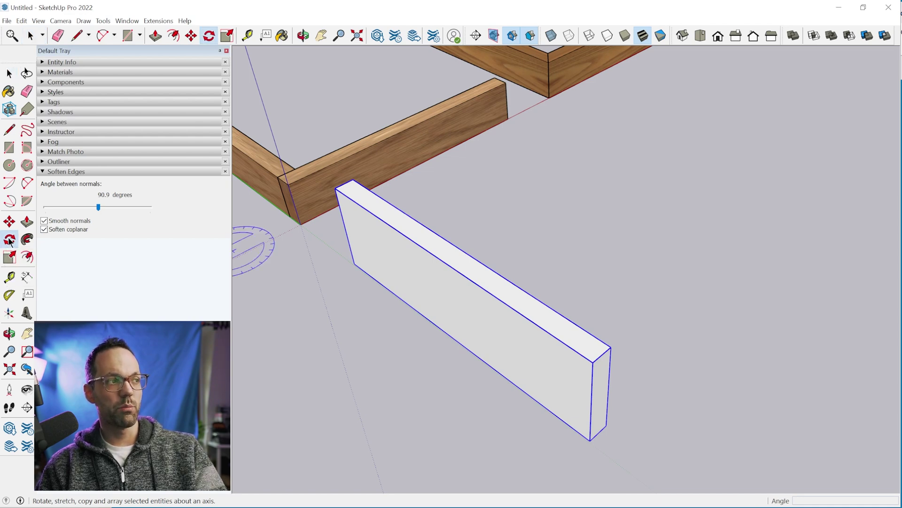
click(593, 363)
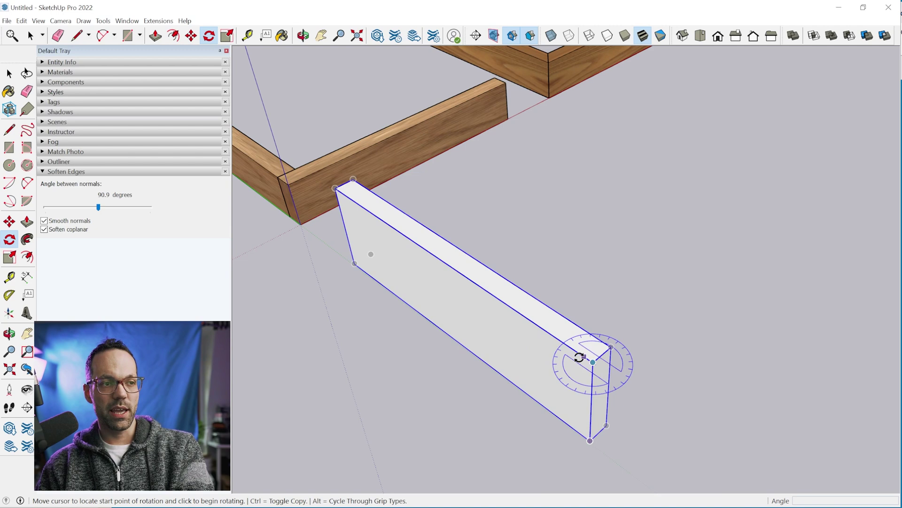
click(504, 304)
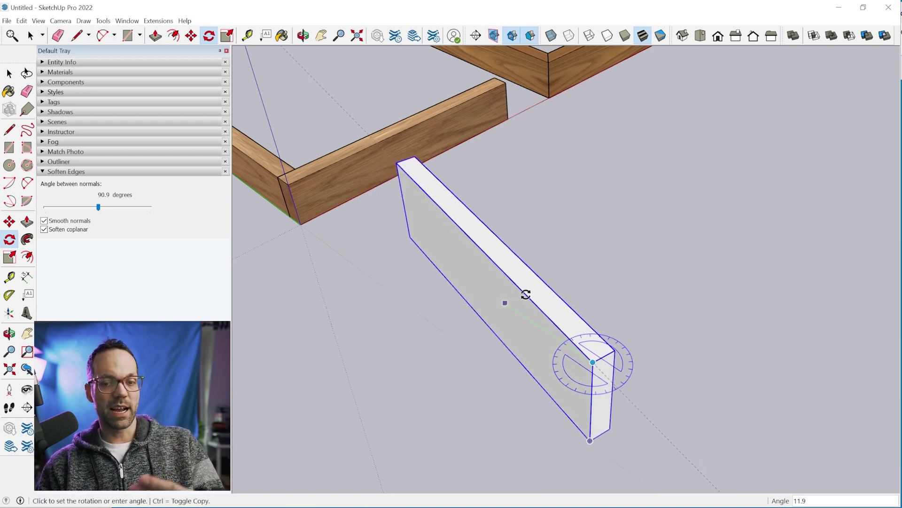
key(ctrl)
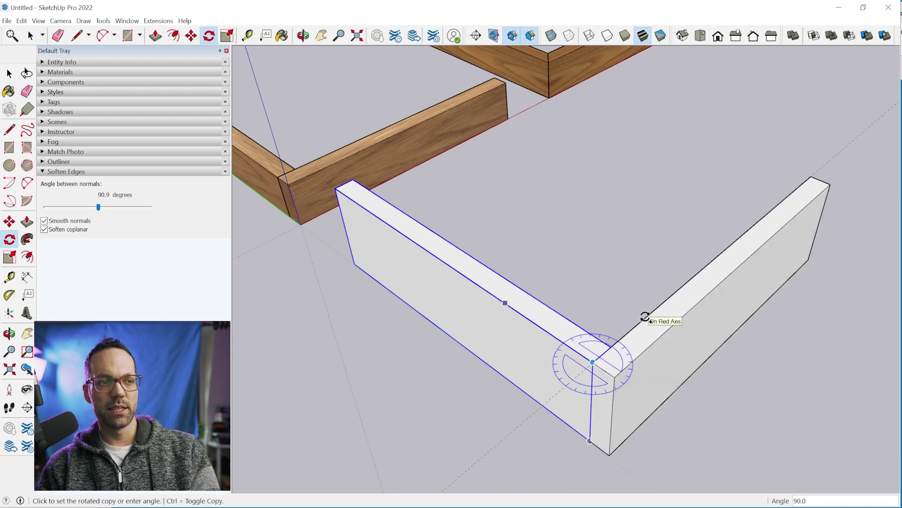
click(646, 317)
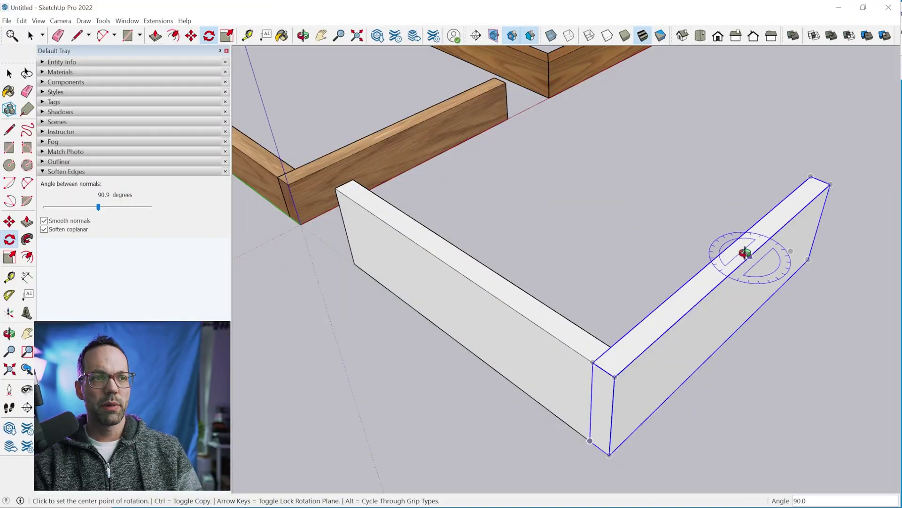
middle_drag(745, 253, 791, 244)
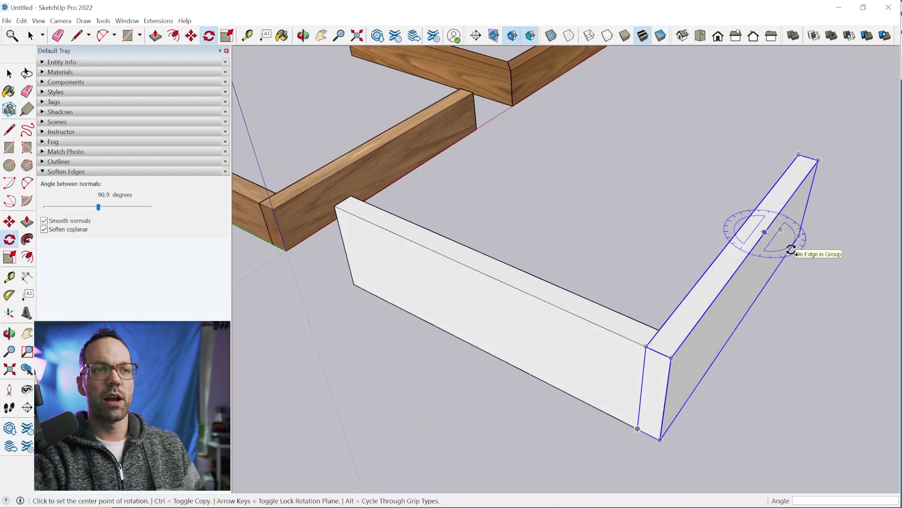
scroll(822, 238, down, 3)
scroll(822, 241, up, 3)
scroll(818, 256, down, 1)
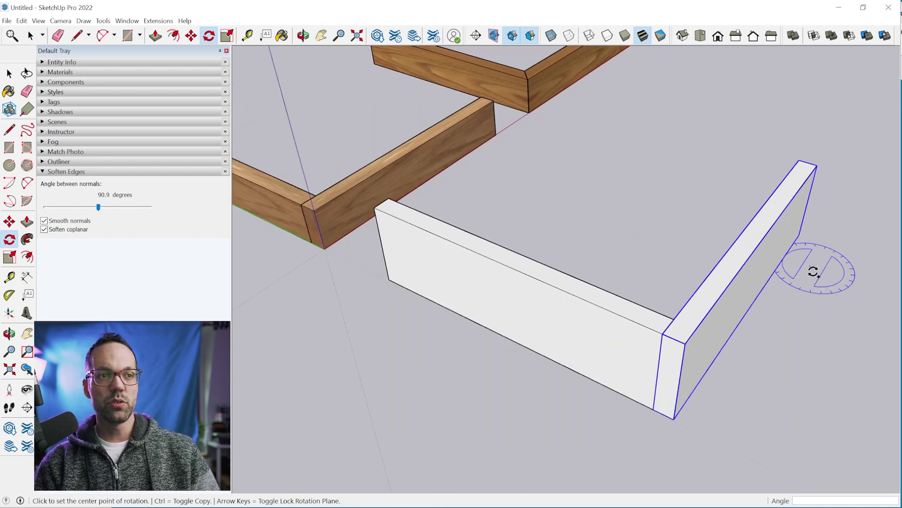
middle_drag(814, 271, 748, 300)
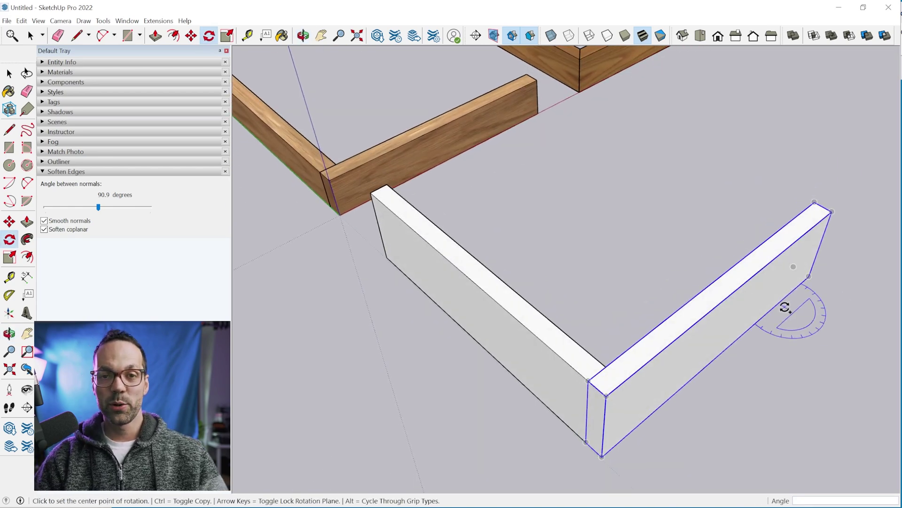
scroll(776, 312, down, 3)
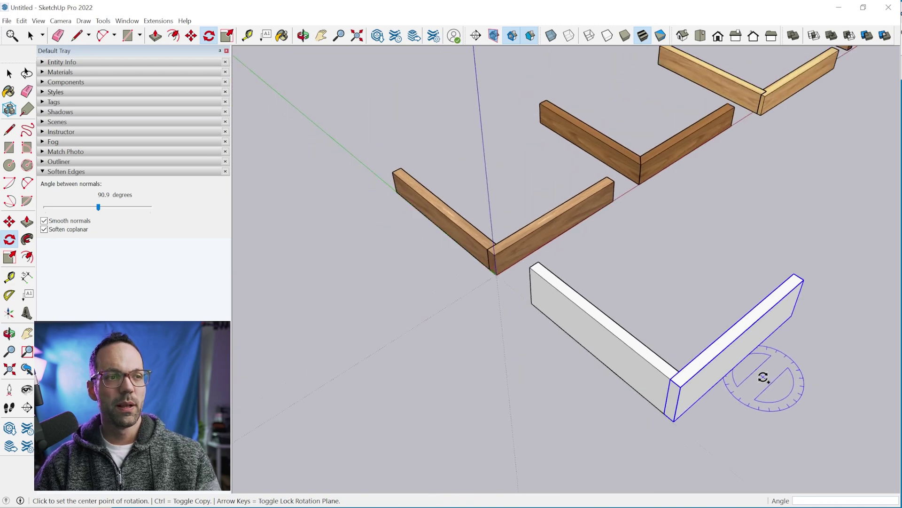
middle_drag(763, 377, 653, 327)
key(space)
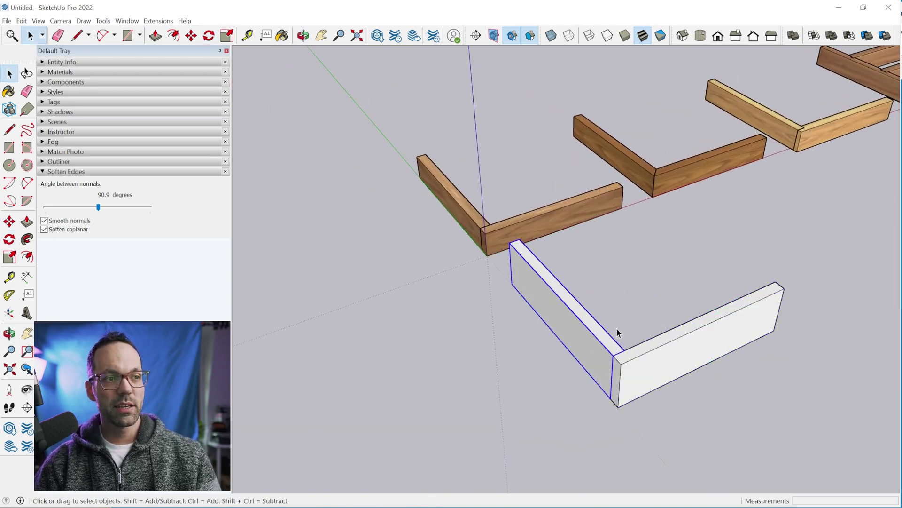
click(611, 337)
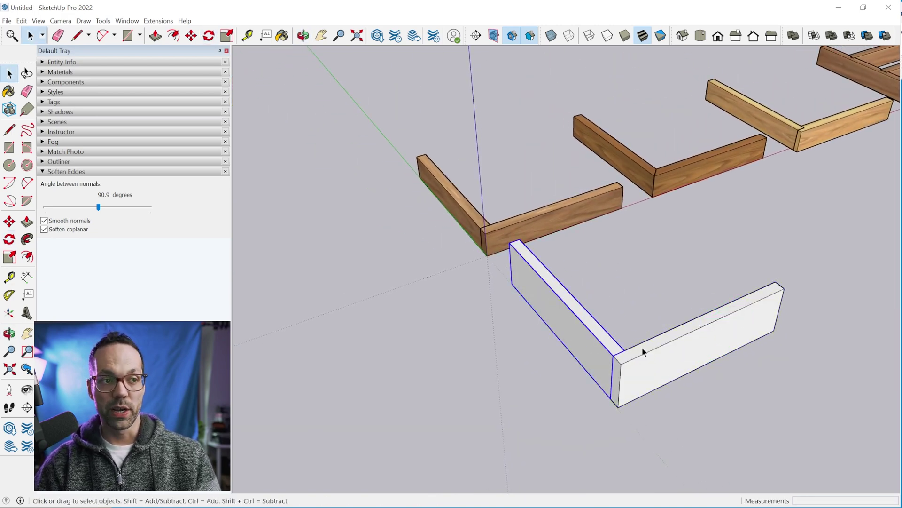
scroll(645, 362, down, 3)
scroll(584, 176, up, 5)
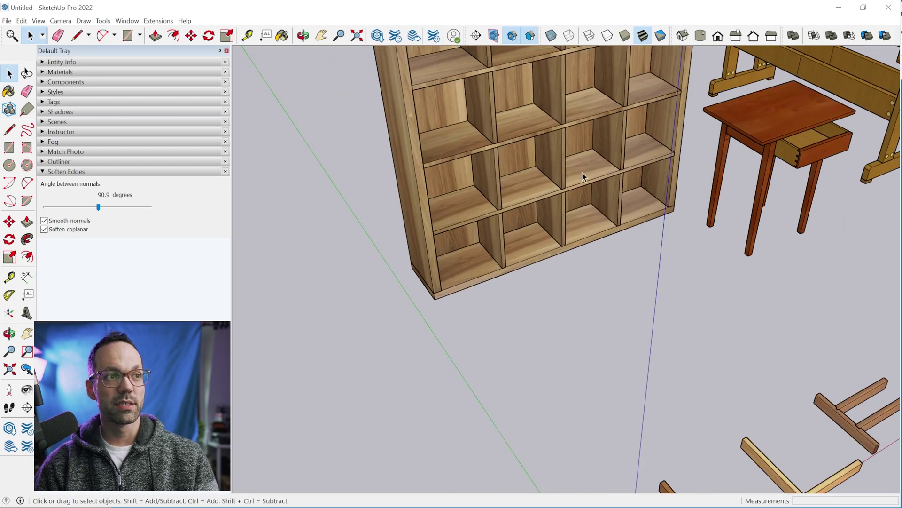
click(602, 137)
shift+middle_drag(630, 275, 606, 244)
scroll(576, 155, down, 4)
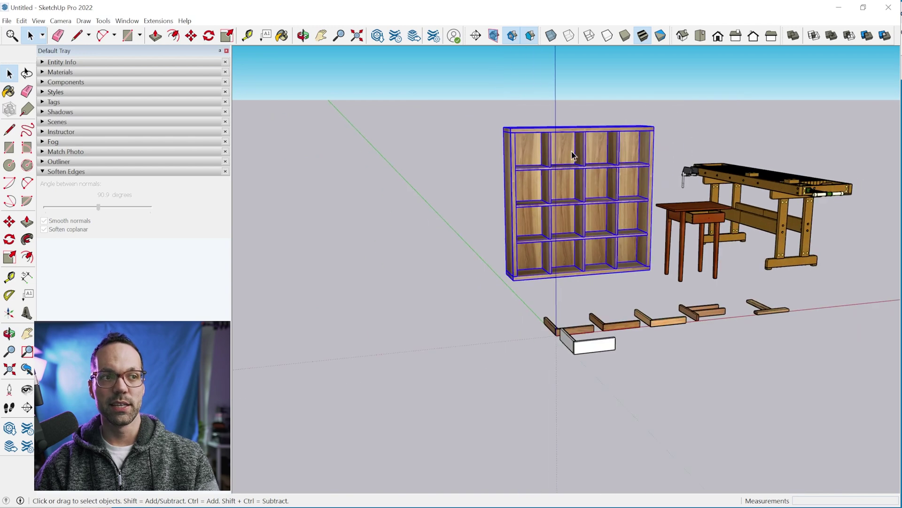
scroll(588, 360, up, 5)
middle_drag(569, 348, 639, 416)
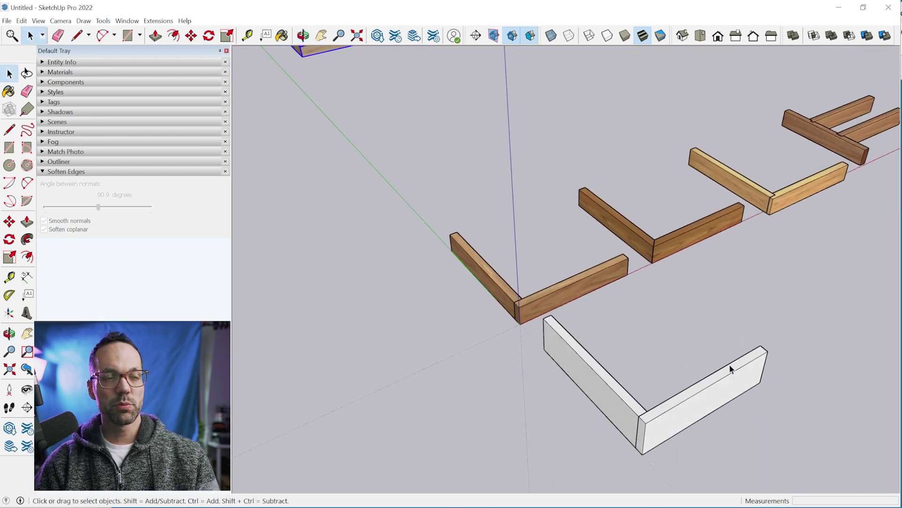
middle_drag(731, 367, 672, 352)
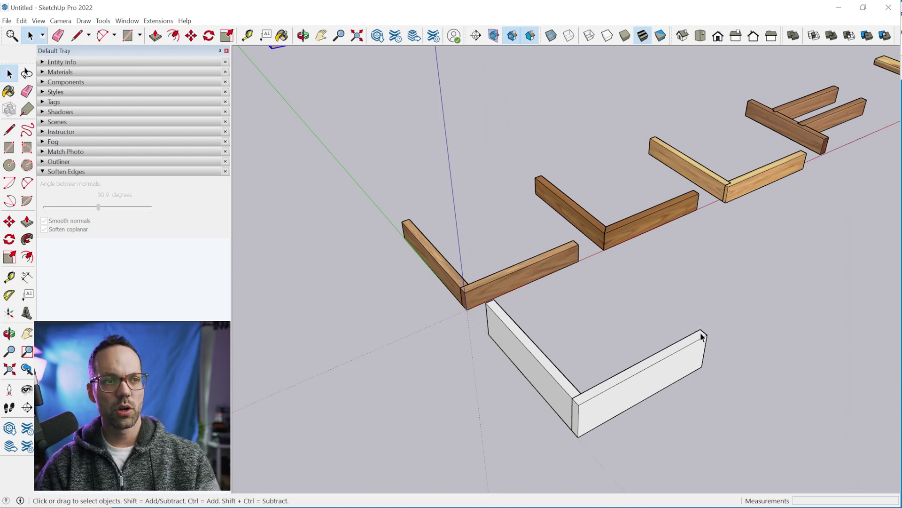
drag(588, 425, 587, 425)
Copy the white L corner along the row and array it with 5x for five evenly spaced copies
scroll(470, 421, down, 3)
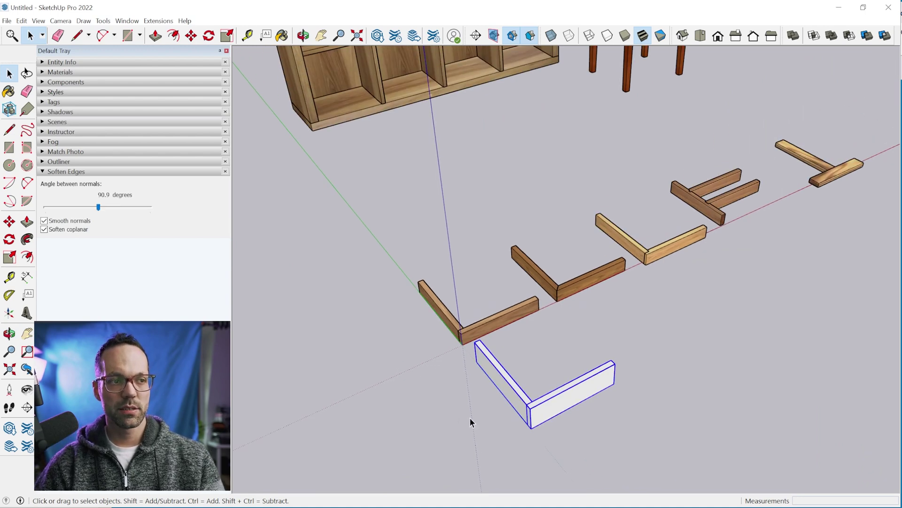
key(m)
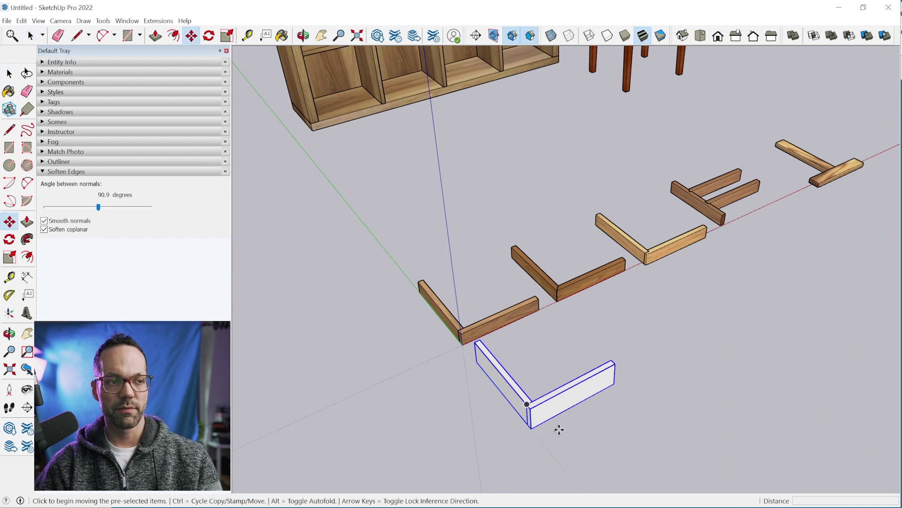
key(space)
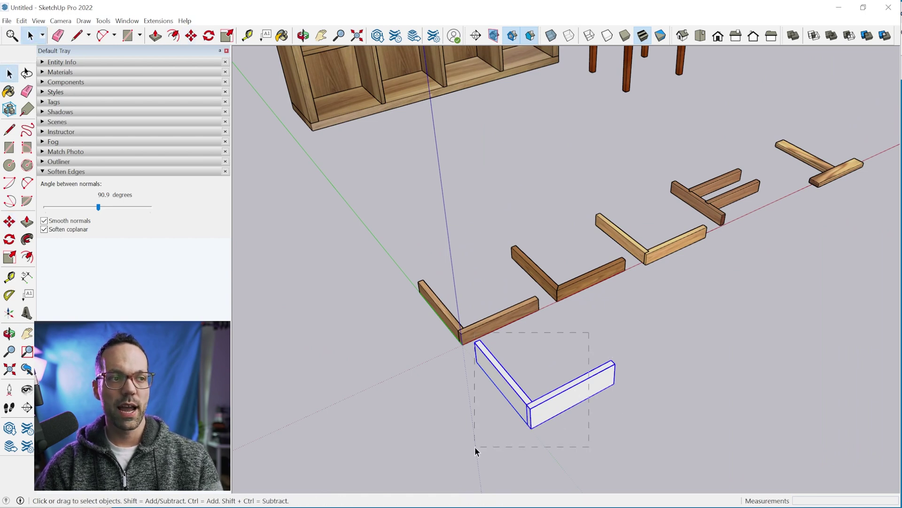
drag(510, 444, 513, 439)
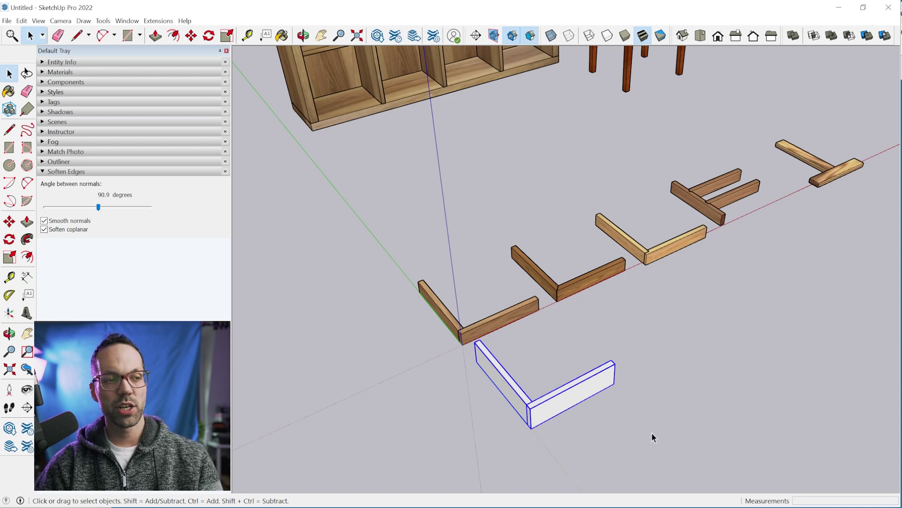
click(10, 222)
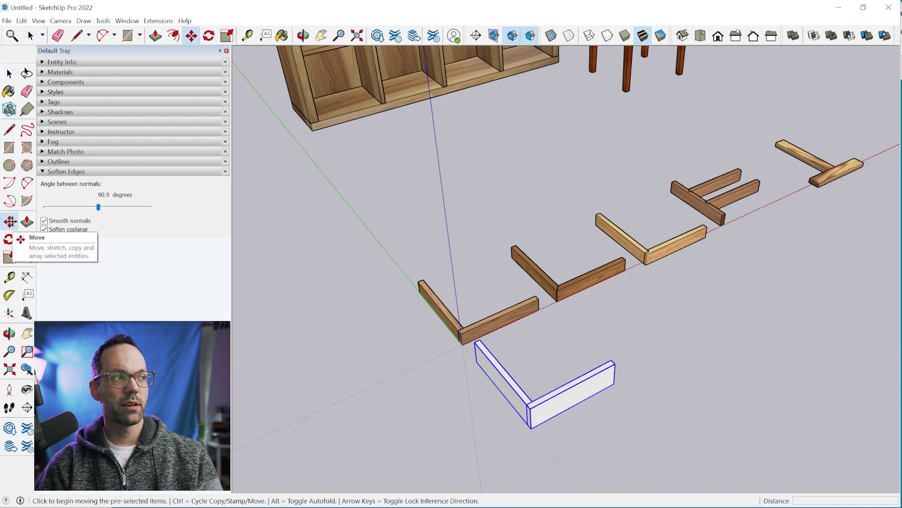
click(555, 445)
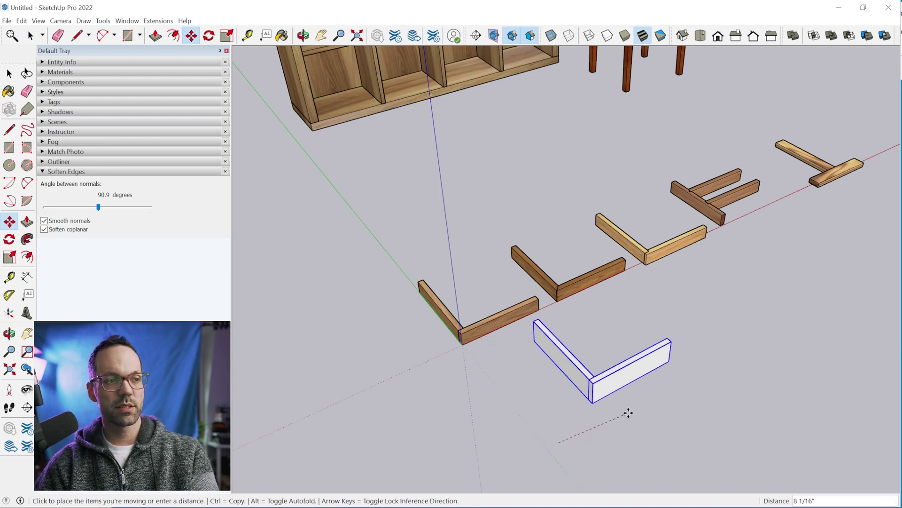
key(ctrl)
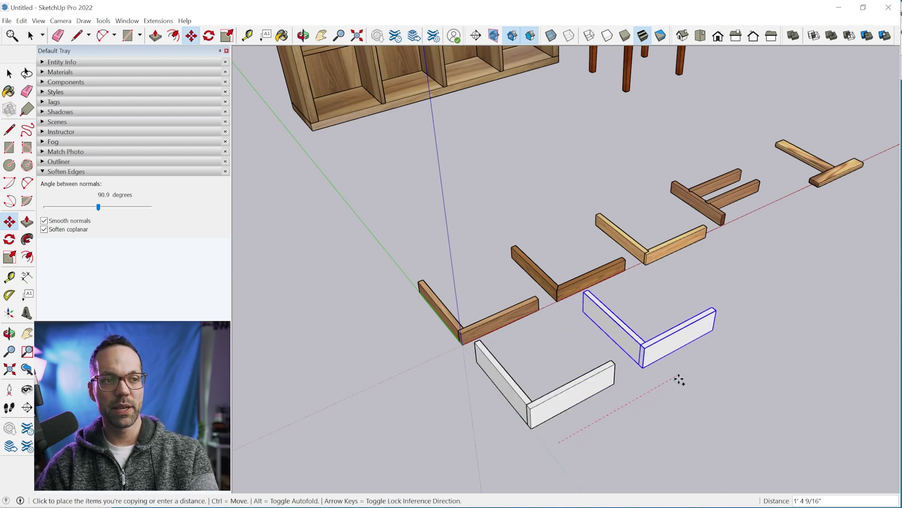
click(689, 370)
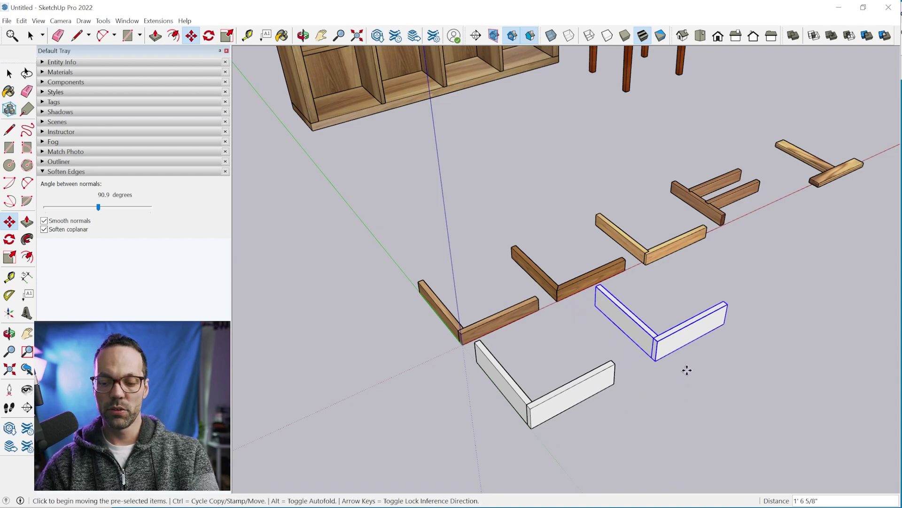
text(5x)
key(Return)
middle_drag(653, 376, 622, 418)
key(m)
scroll(635, 364, up, 5)
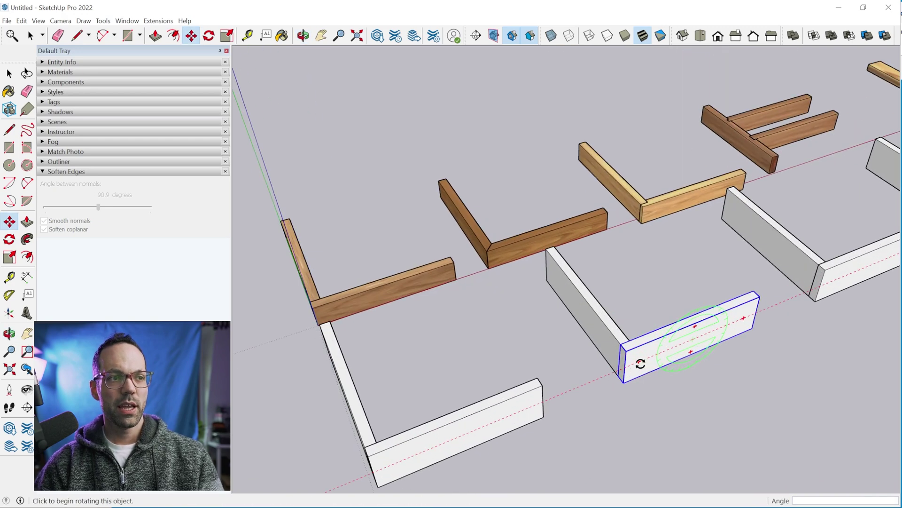
scroll(414, 211, up, 3)
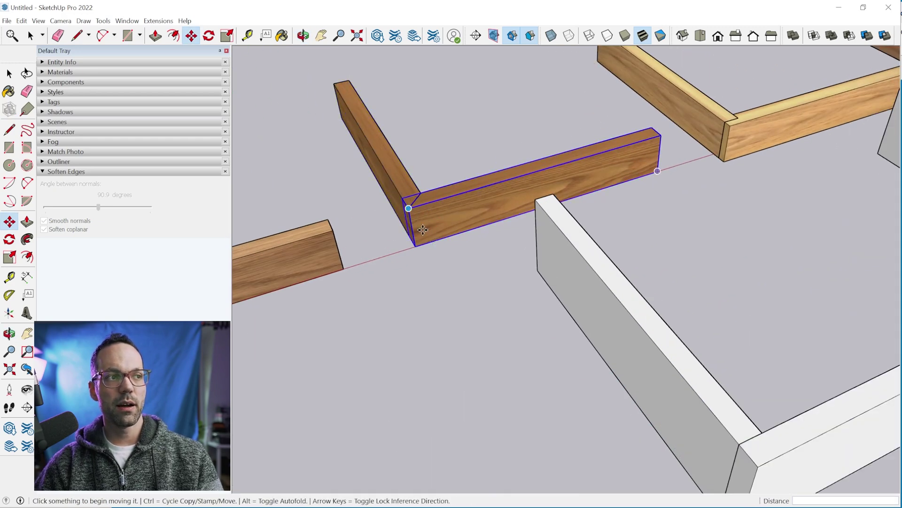
scroll(418, 246, down, 4)
scroll(621, 339, up, 3)
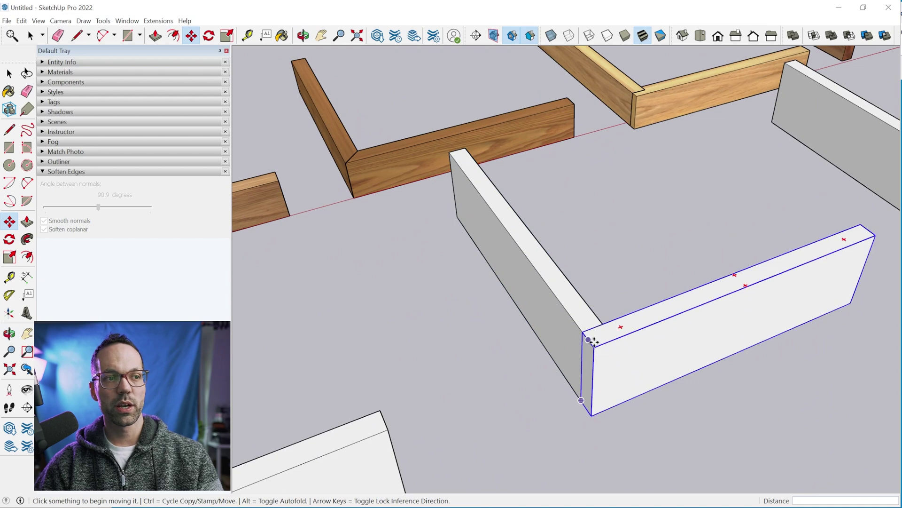
scroll(614, 342, up, 2)
key(space)
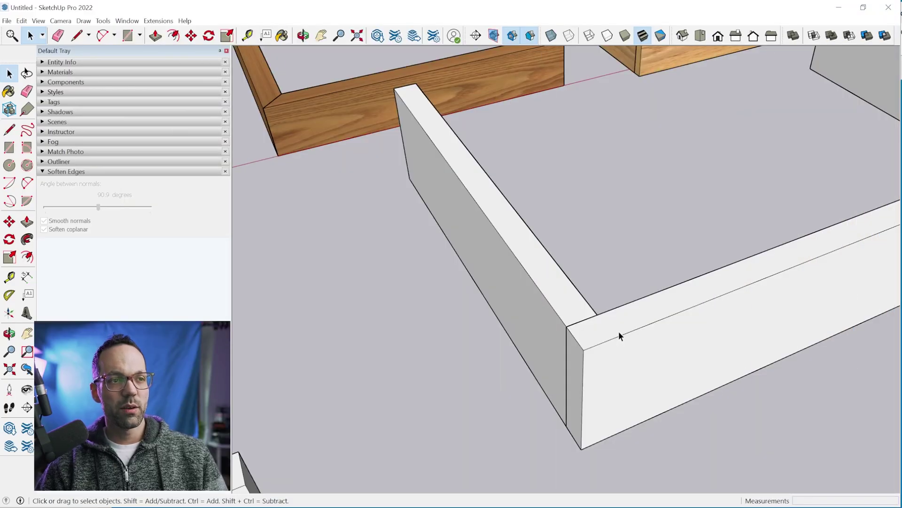
click(618, 331)
middle_drag(596, 346, 637, 377)
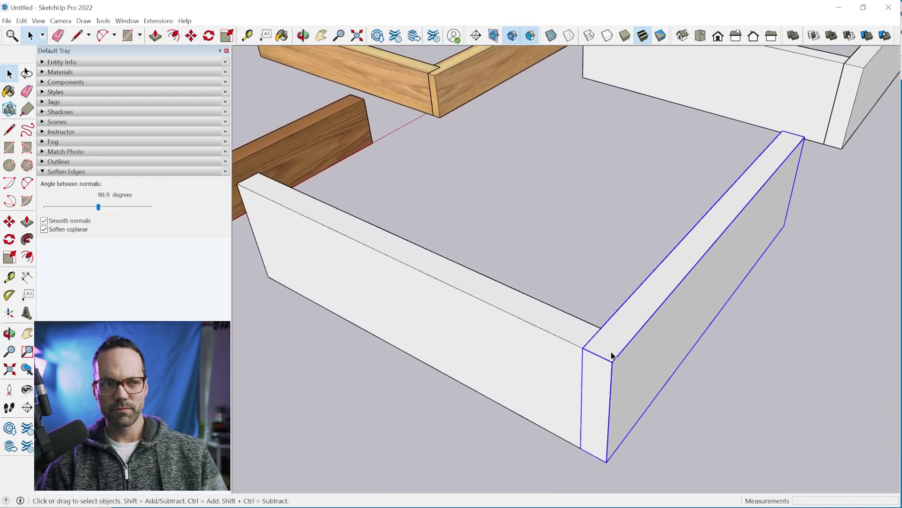
middle_drag(612, 355, 689, 381)
click(689, 381)
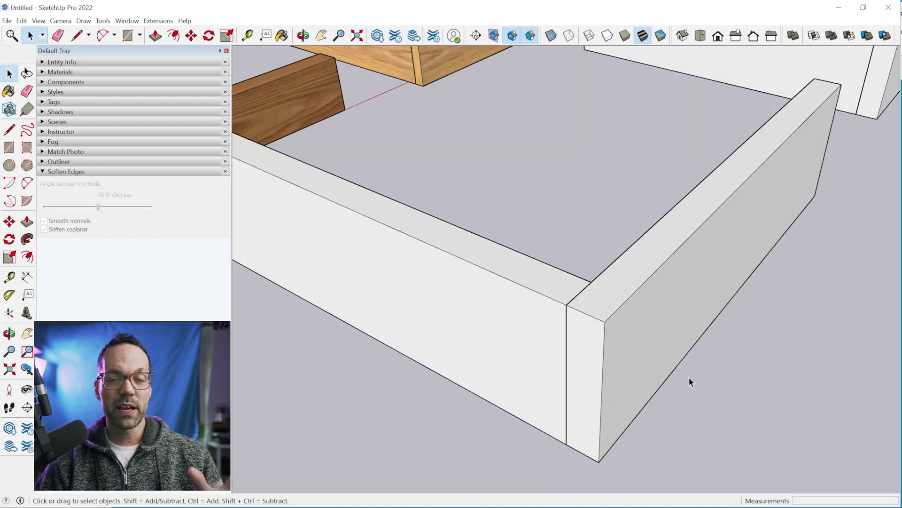
double_click(620, 304)
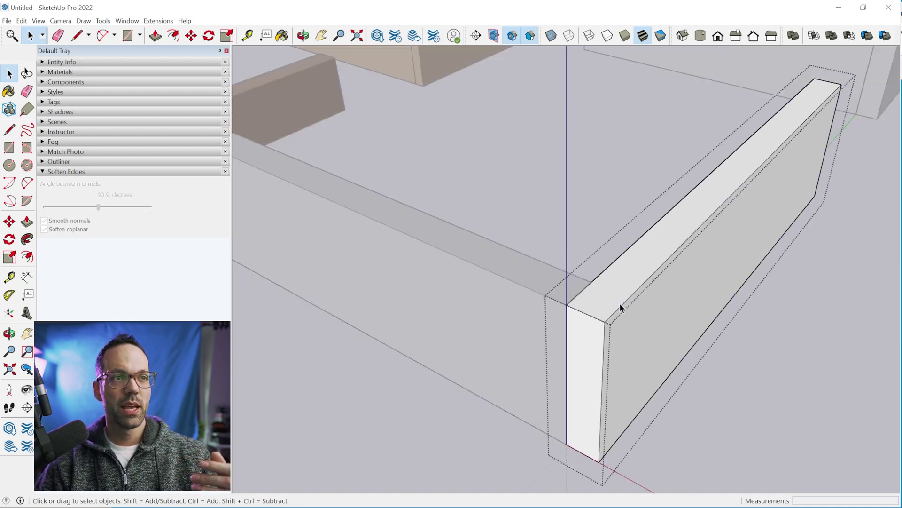
Draw a diagonal line across the board's top, running to its end corner
click(616, 289)
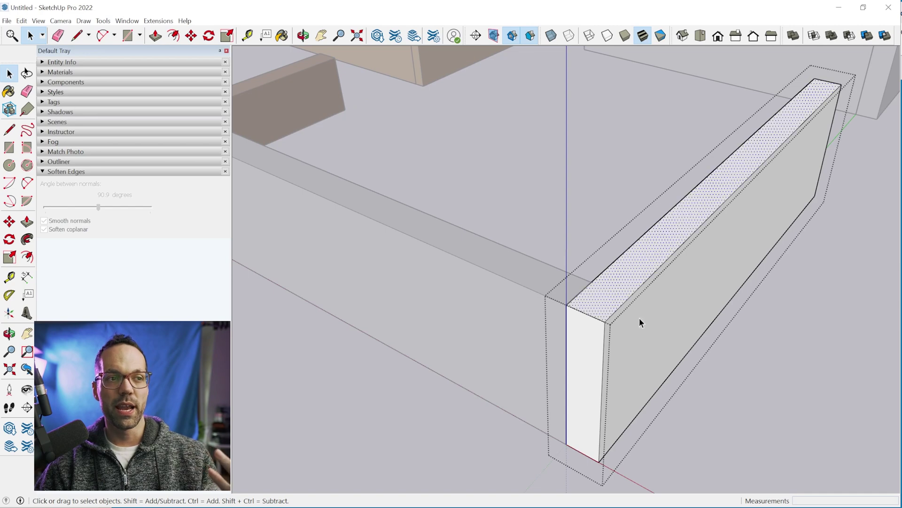
click(639, 318)
click(594, 360)
click(617, 303)
click(620, 308)
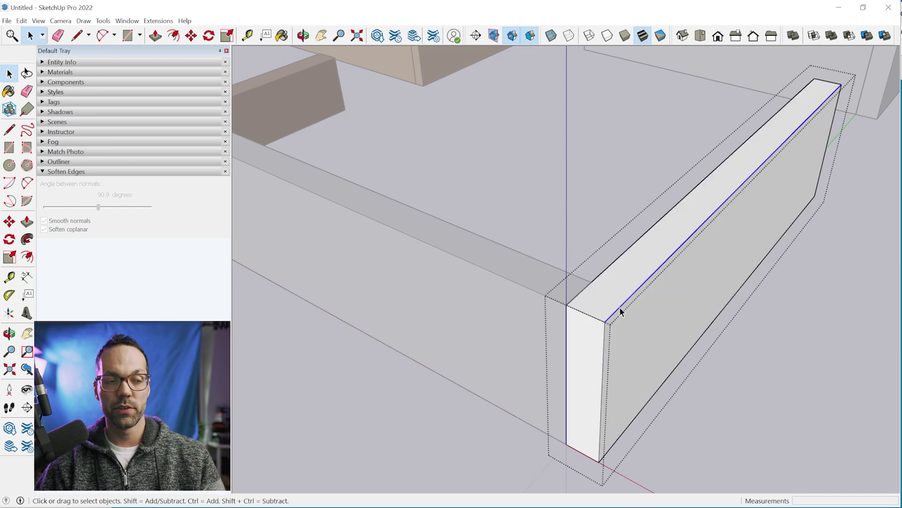
click(591, 350)
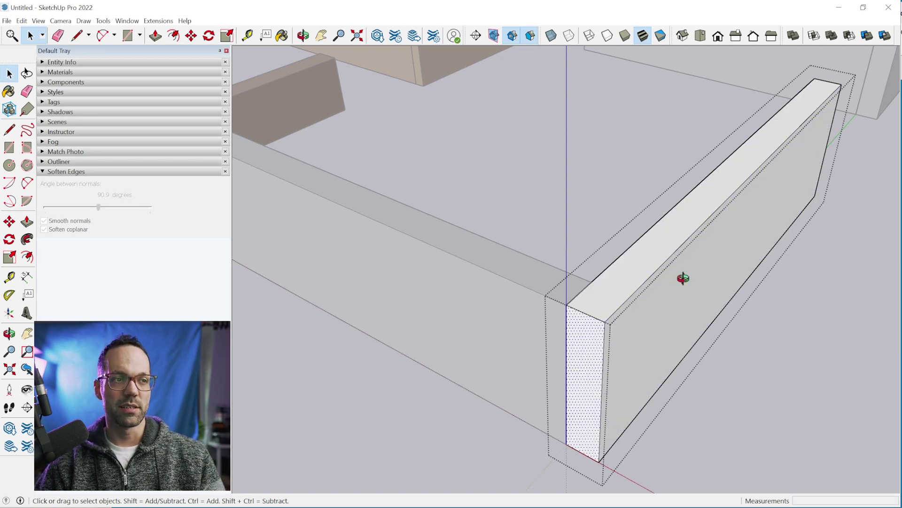
middle_drag(681, 276, 563, 349)
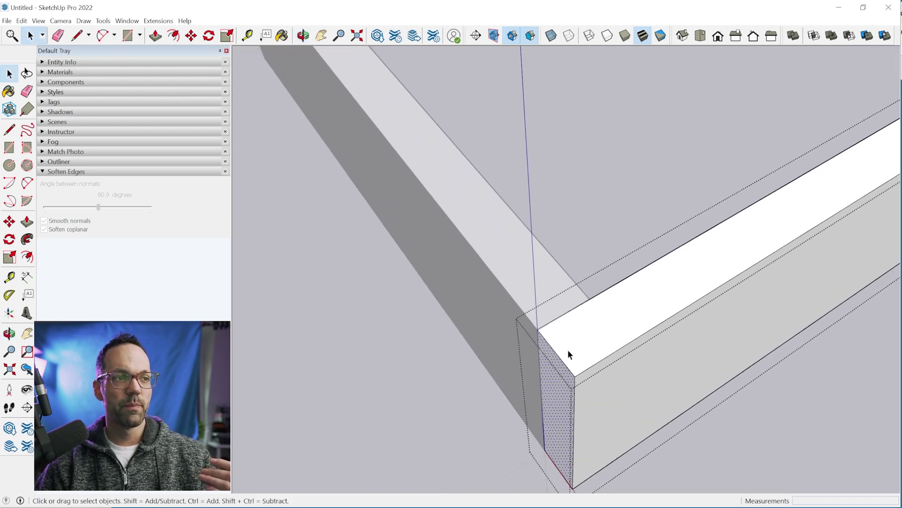
click(9, 131)
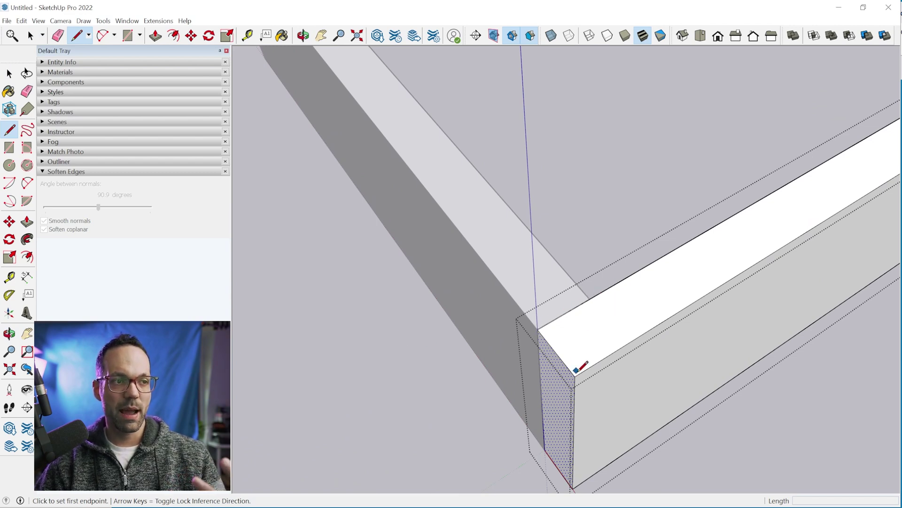
click(591, 298)
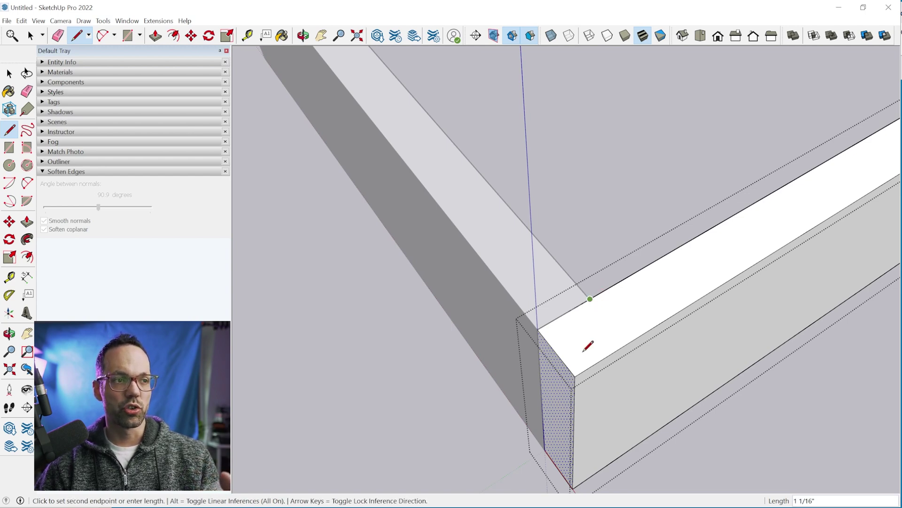
click(575, 376)
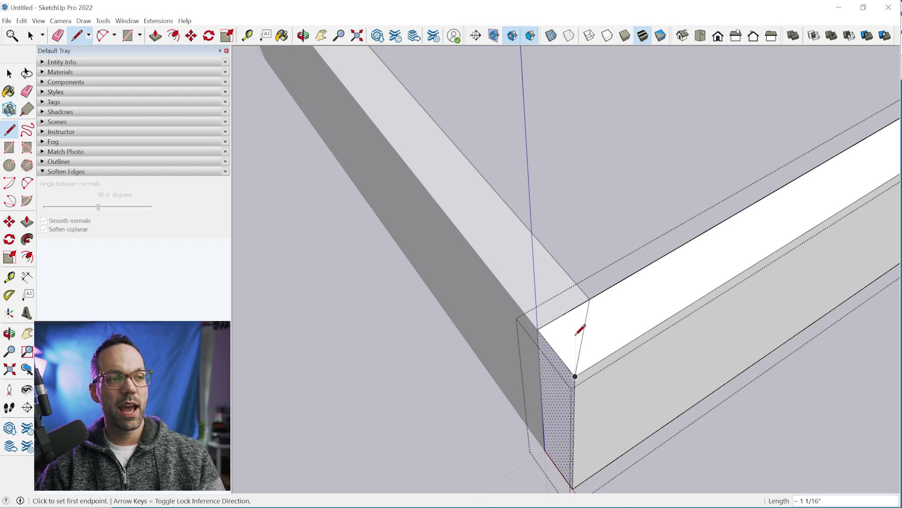
Push the triangular corner face through the board to leave an angled miter end
key(space)
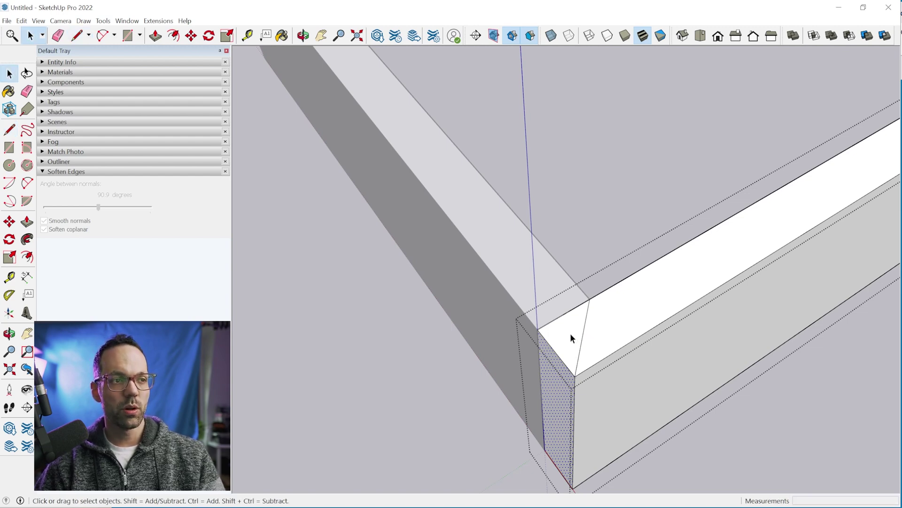
click(571, 333)
click(610, 315)
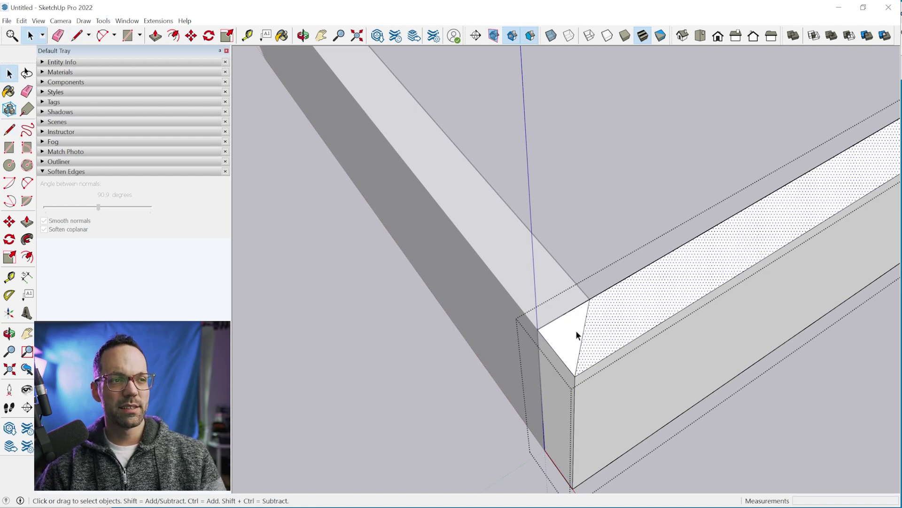
click(577, 330)
click(606, 297)
click(577, 328)
middle_drag(576, 328, 683, 253)
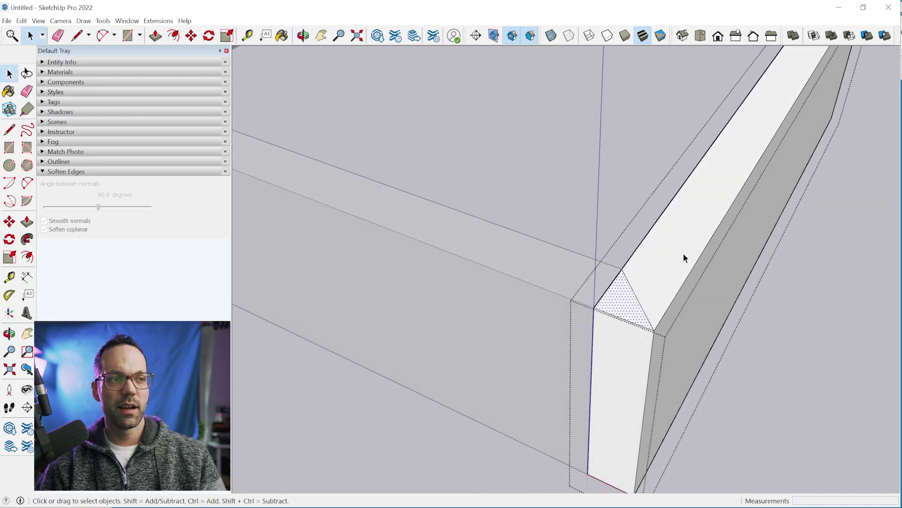
click(684, 254)
click(630, 301)
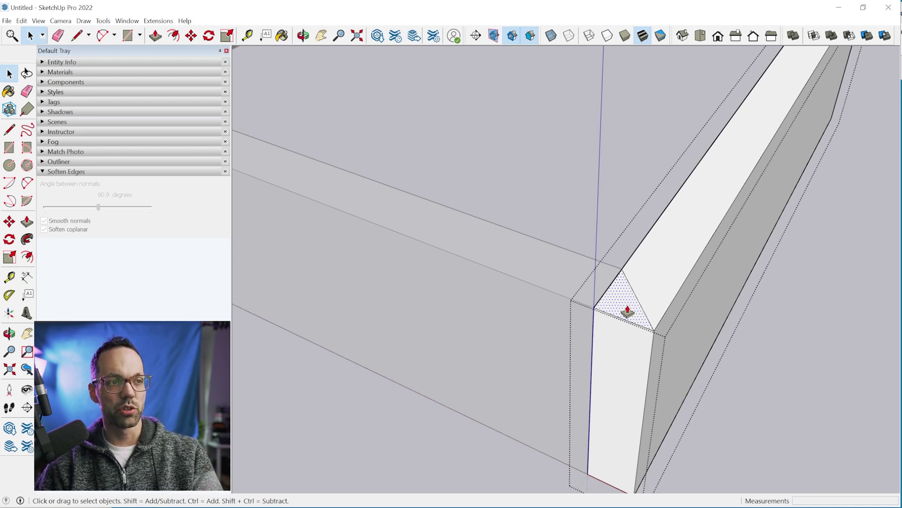
key(p)
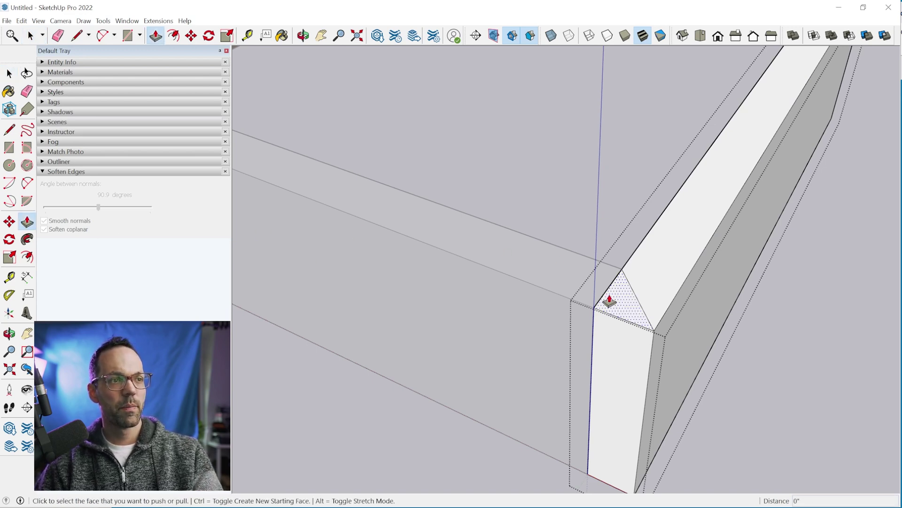
click(610, 300)
click(676, 426)
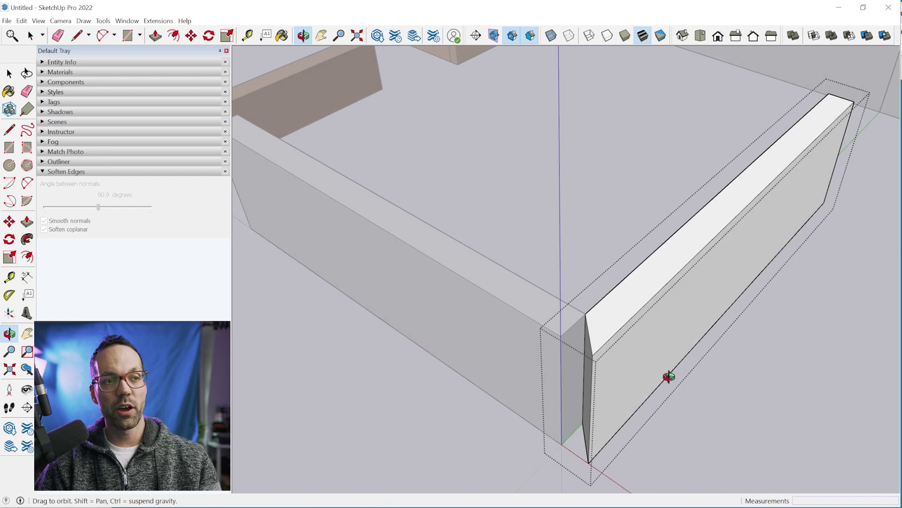
drag(669, 376, 671, 383)
key(p)
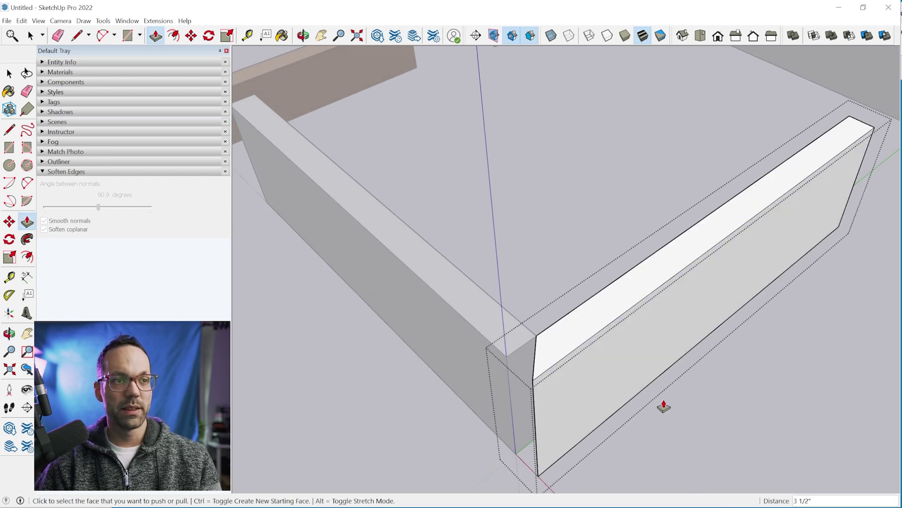
key(space)
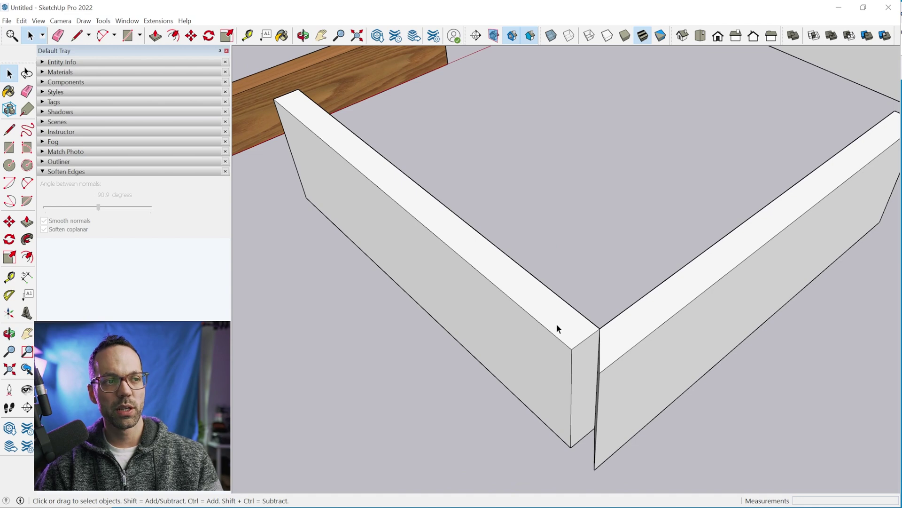
Move the second board's vertical corner edge onto the mitered board's corner to angle its end
double_click(557, 324)
middle_drag(555, 328, 640, 352)
scroll(691, 320, up, 2)
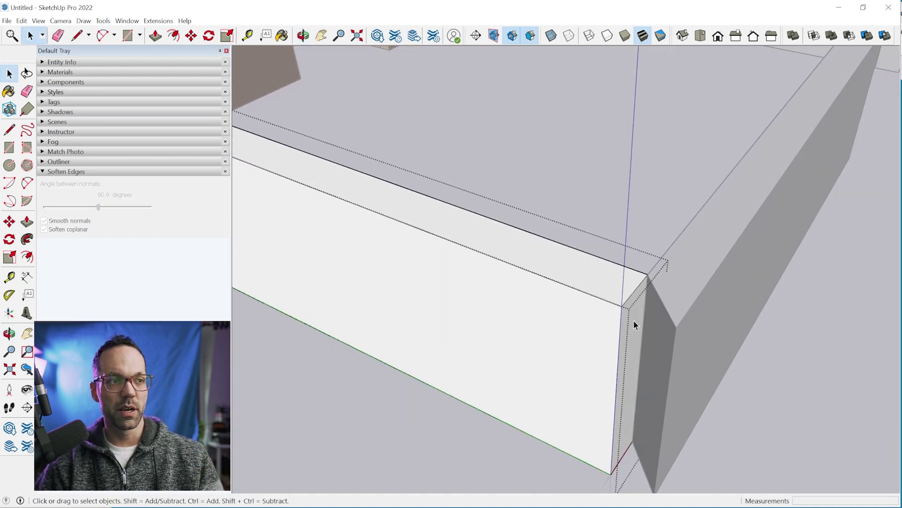
click(620, 338)
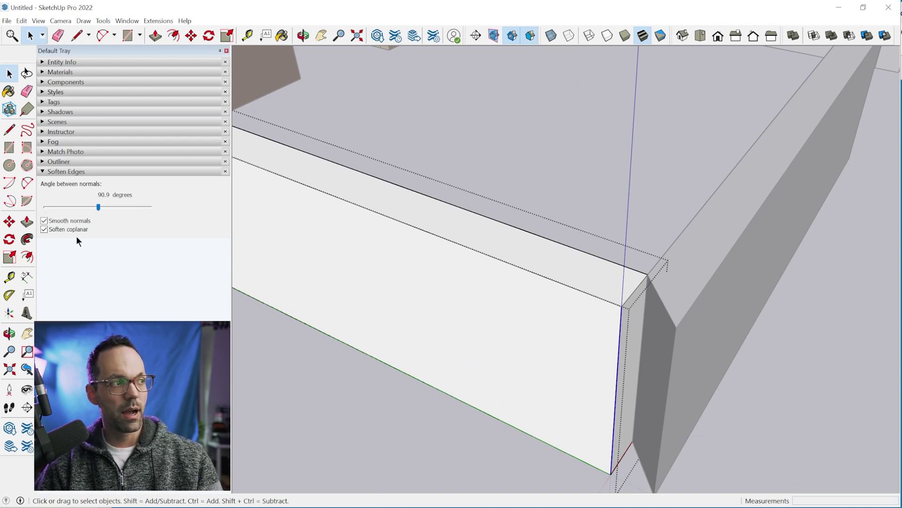
click(10, 224)
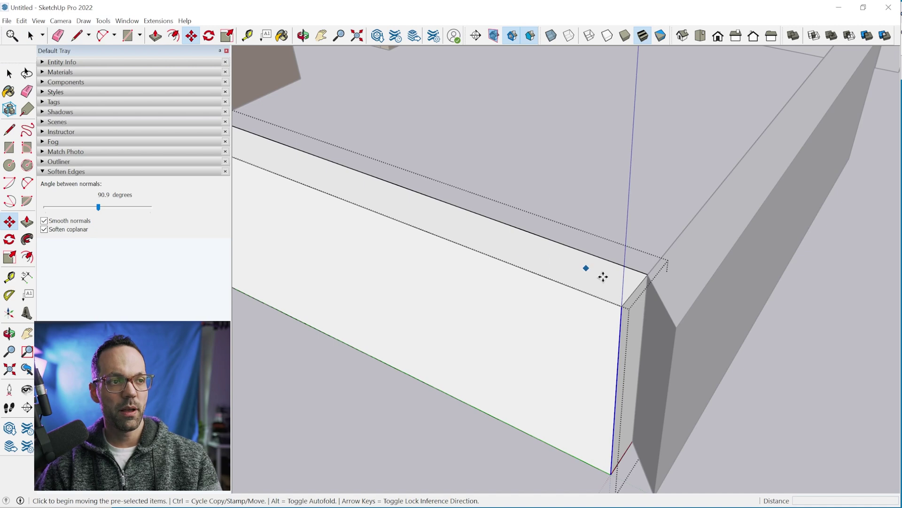
click(624, 306)
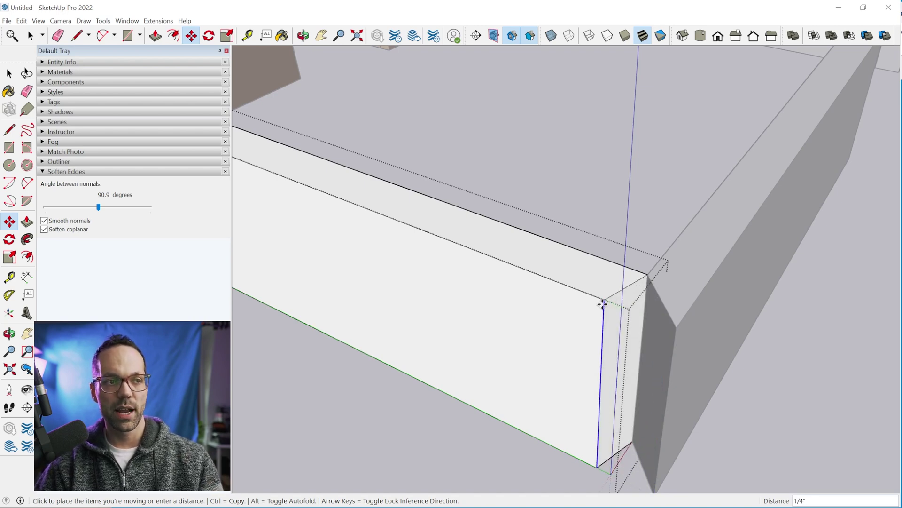
click(674, 328)
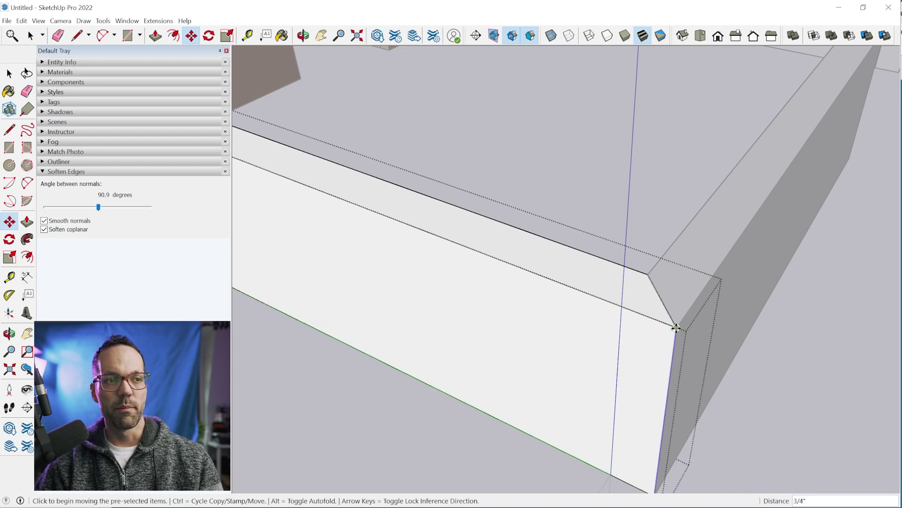
Orbit around the new miter, then over to the next white board corner in the row
middle_drag(739, 348, 622, 356)
scroll(626, 455, down, 3)
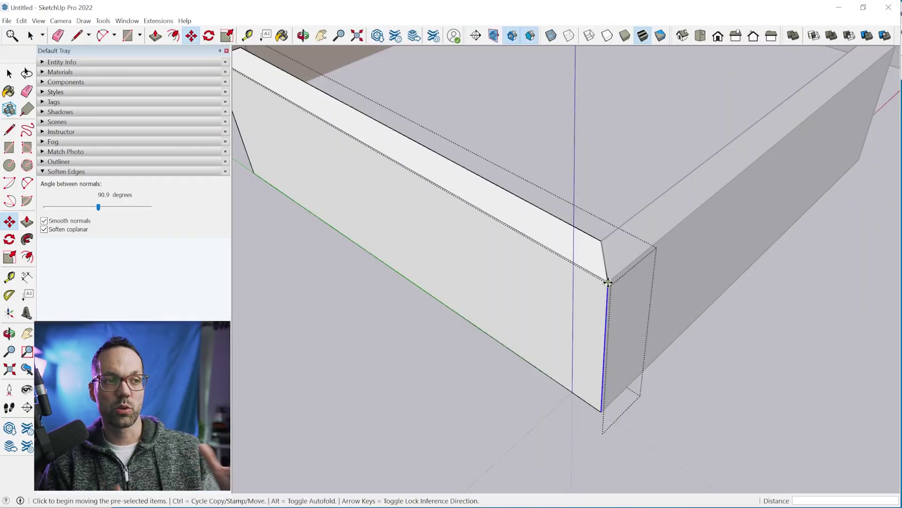
scroll(651, 369, down, 3)
mouse_move(651, 369)
middle_down()
mouse_move(691, 355)
mouse_move(648, 365)
mouse_move(732, 383)
middle_up()
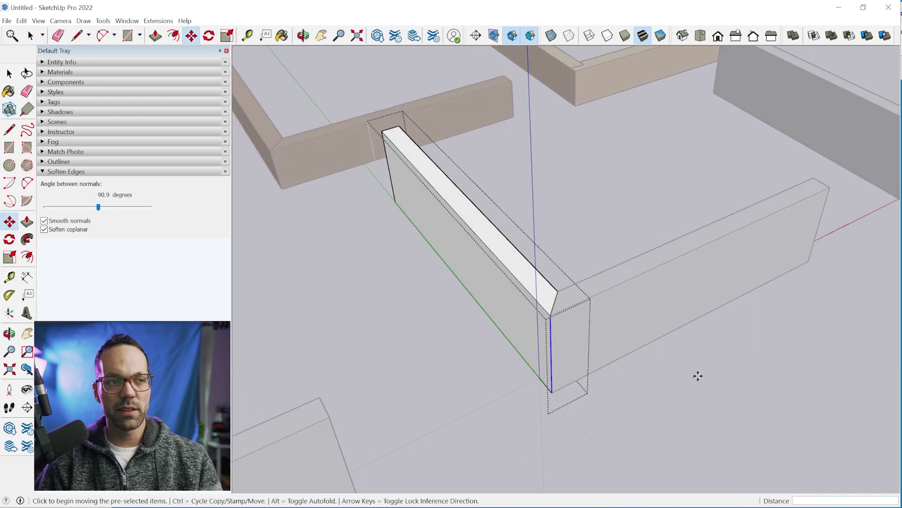
key(space)
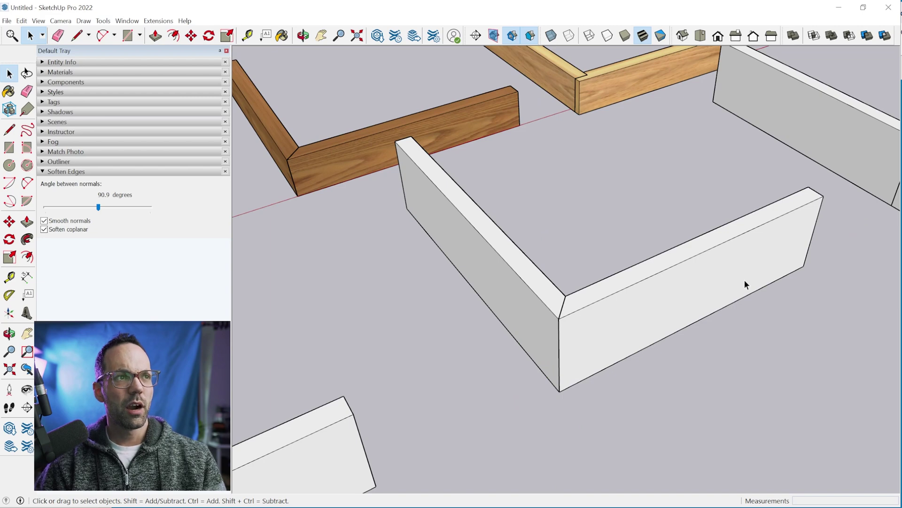
middle_drag(746, 282, 603, 383)
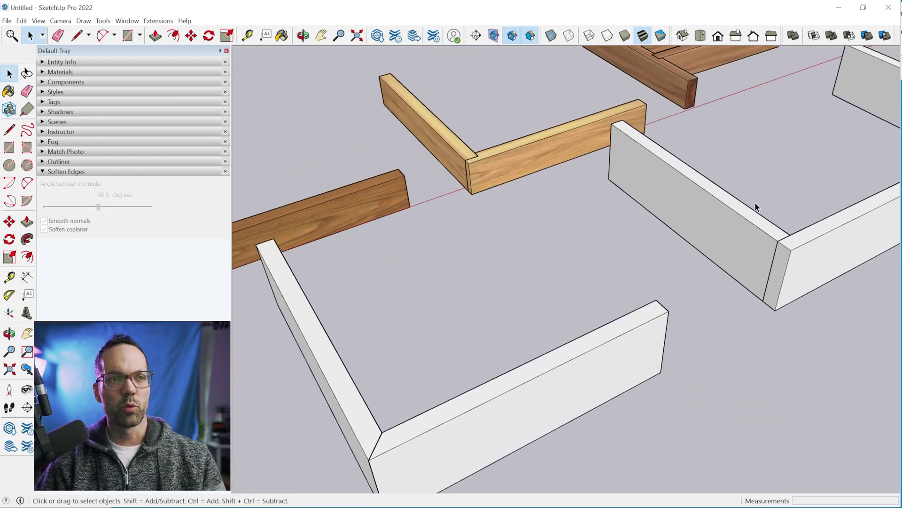
scroll(860, 233, up, 5)
middle_drag(844, 215, 624, 289)
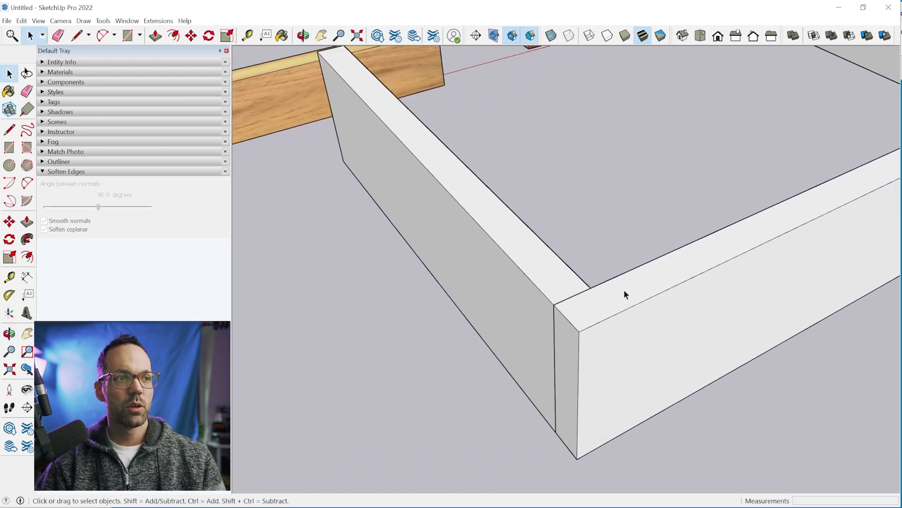
Pull the left board's end face out 3/8" so it overlaps the adjoining board
double_click(529, 269)
middle_drag(530, 272, 590, 306)
scroll(631, 318, up, 3)
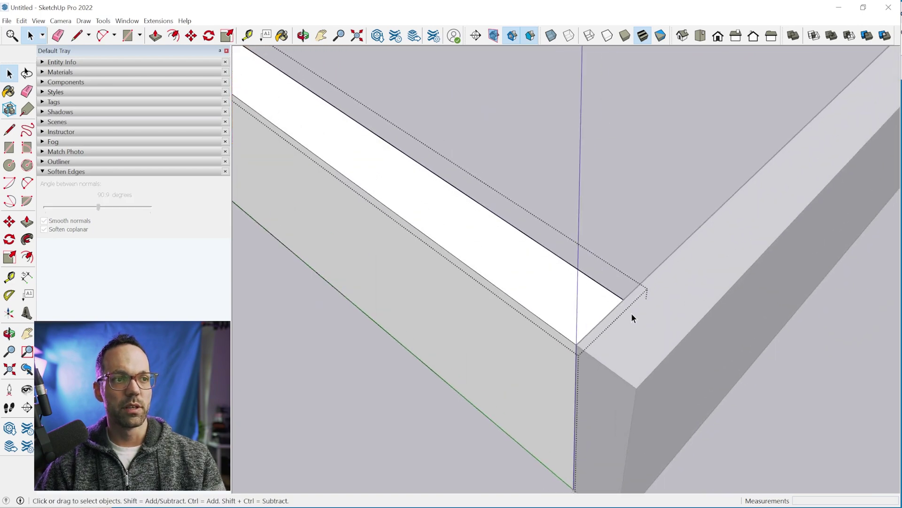
key(p)
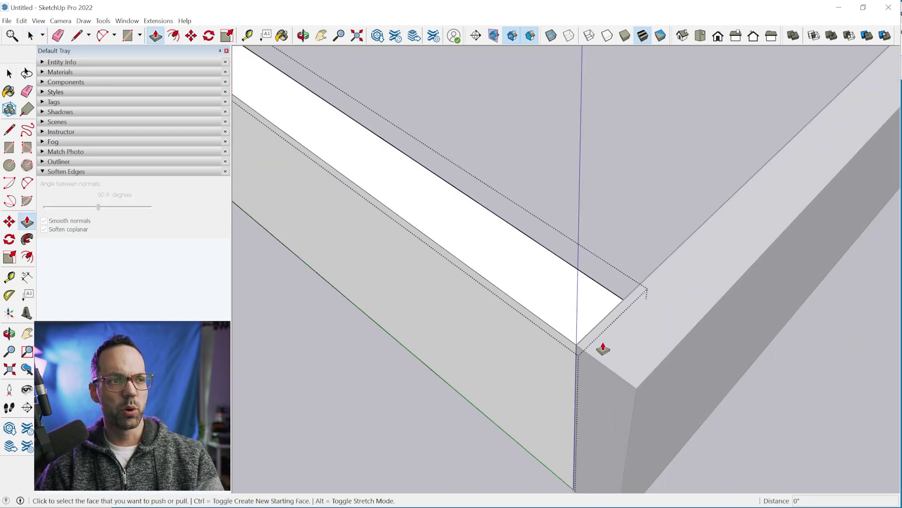
click(590, 346)
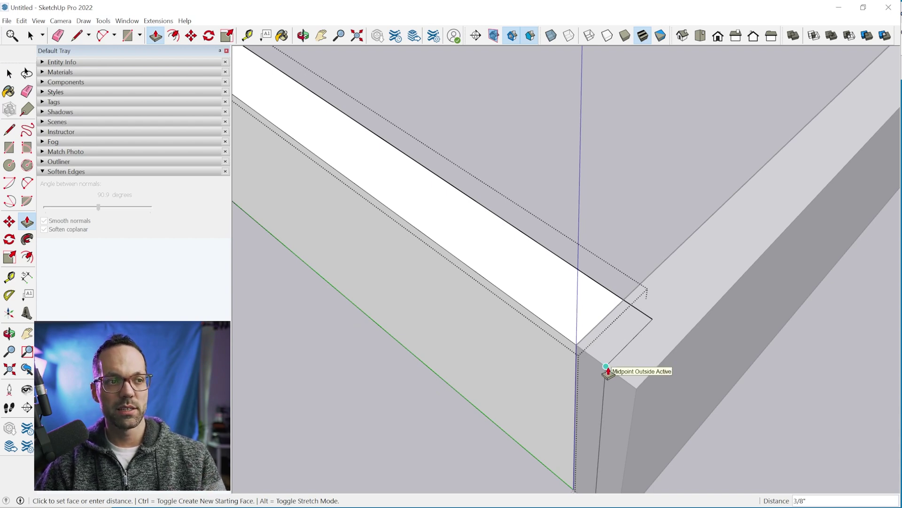
click(606, 371)
middle_drag(686, 345, 604, 357)
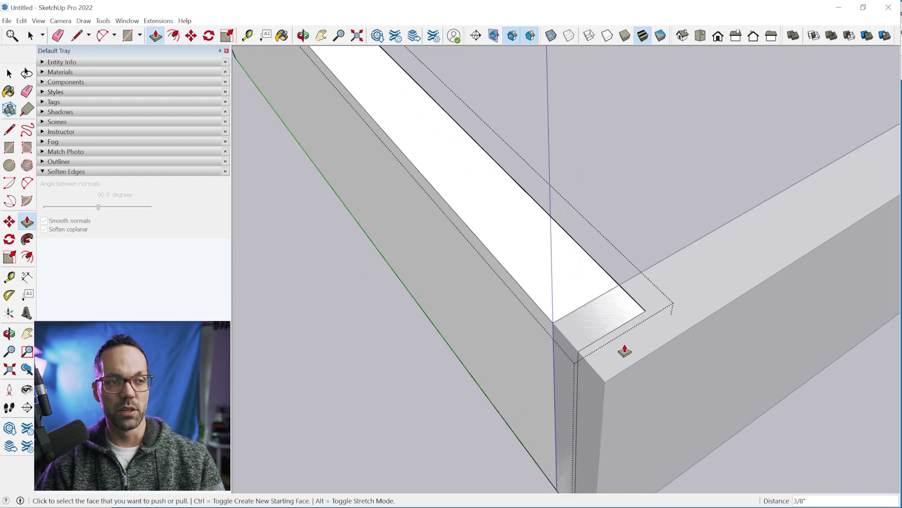
scroll(625, 351, down, 2)
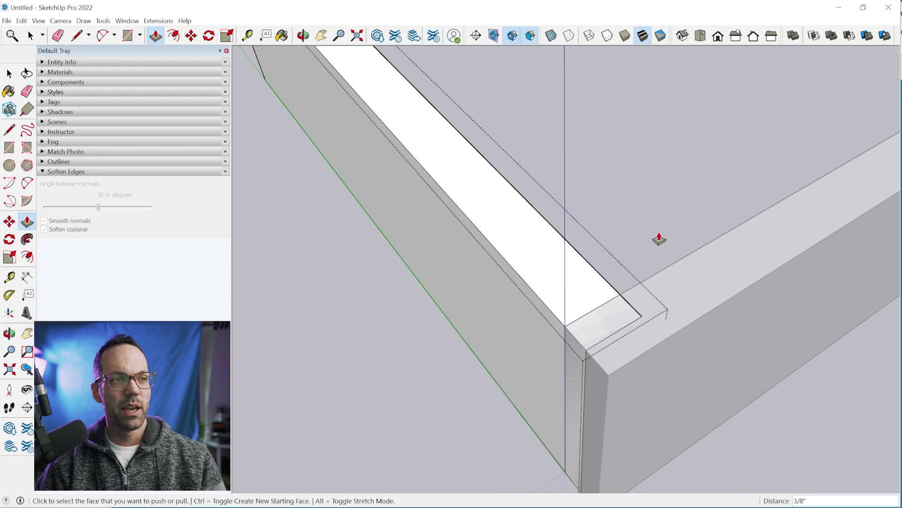
key(space)
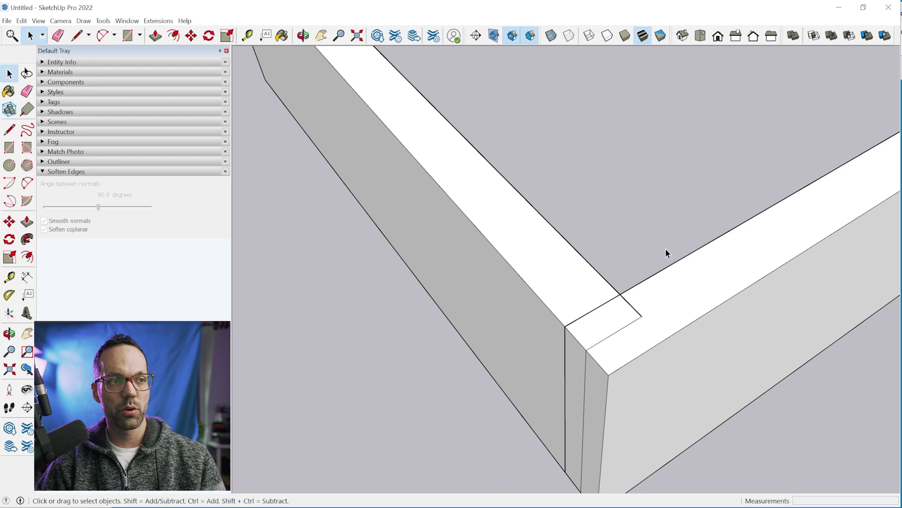
double_click(708, 297)
Draw a 3/4" by 3/8" rectangle from the top corner of the right board's end
scroll(616, 360, up, 1)
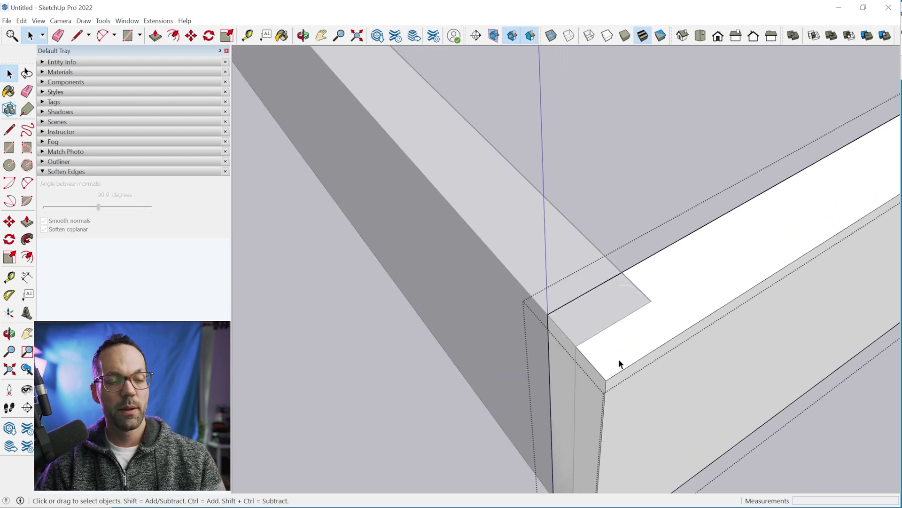
key(r)
click(622, 272)
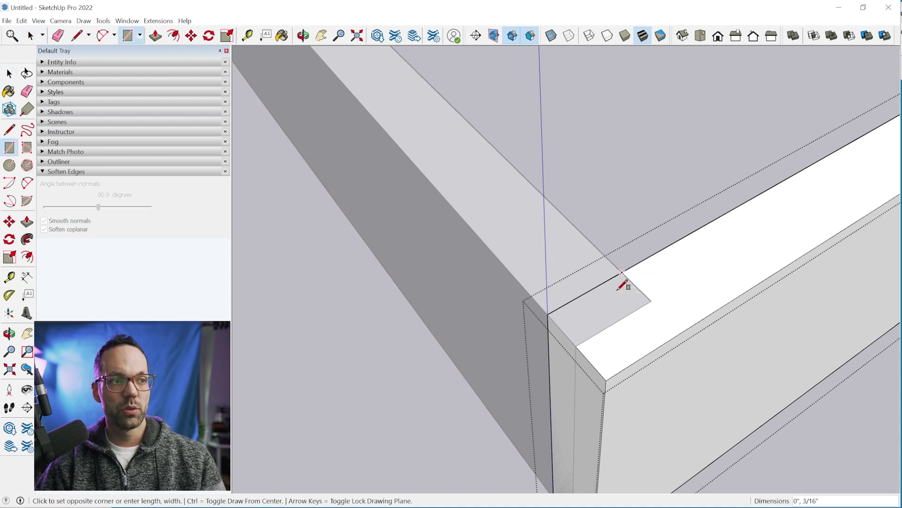
click(577, 346)
middle_drag(644, 347, 692, 338)
key(space)
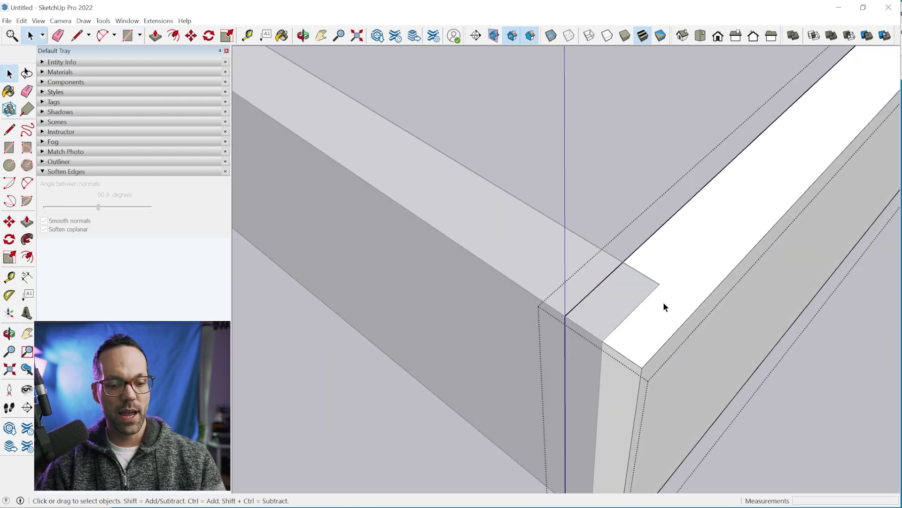
middle_drag(663, 302, 629, 343)
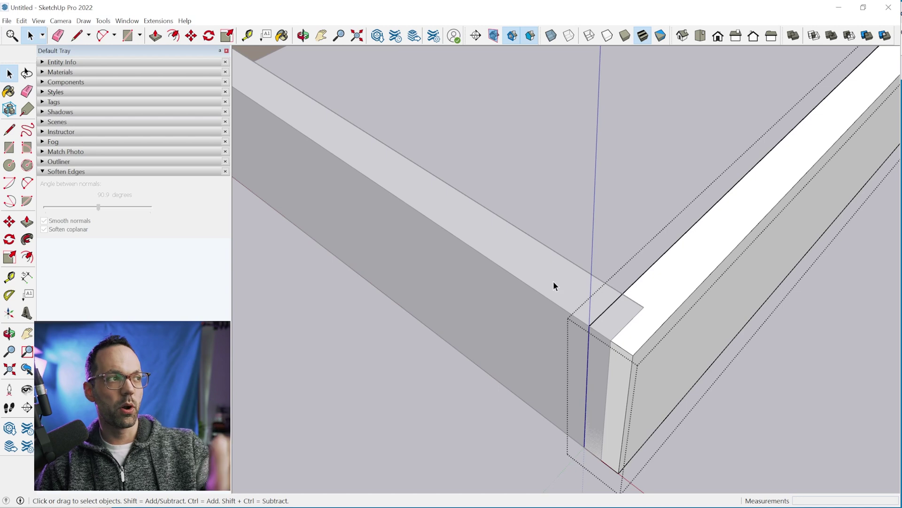
click(37, 22)
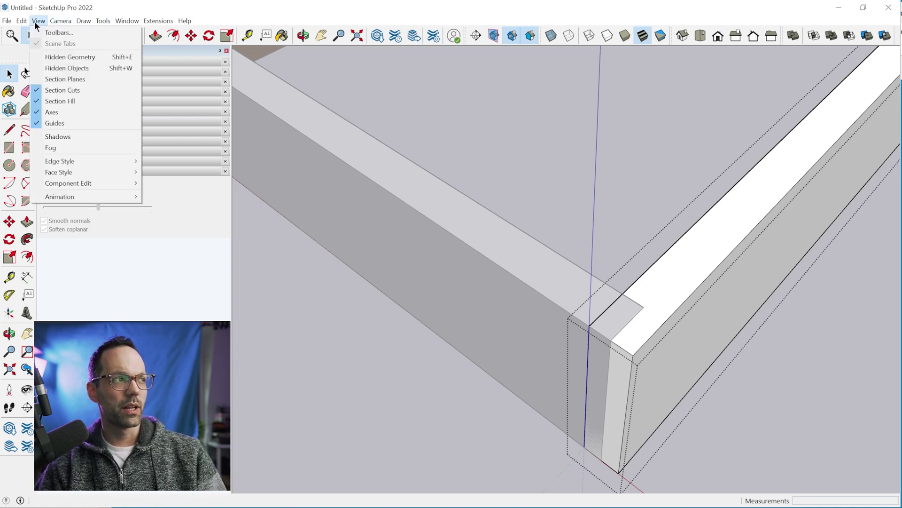
Hide the rest of the model so only the board being edited shows
mouse_move(87, 186)
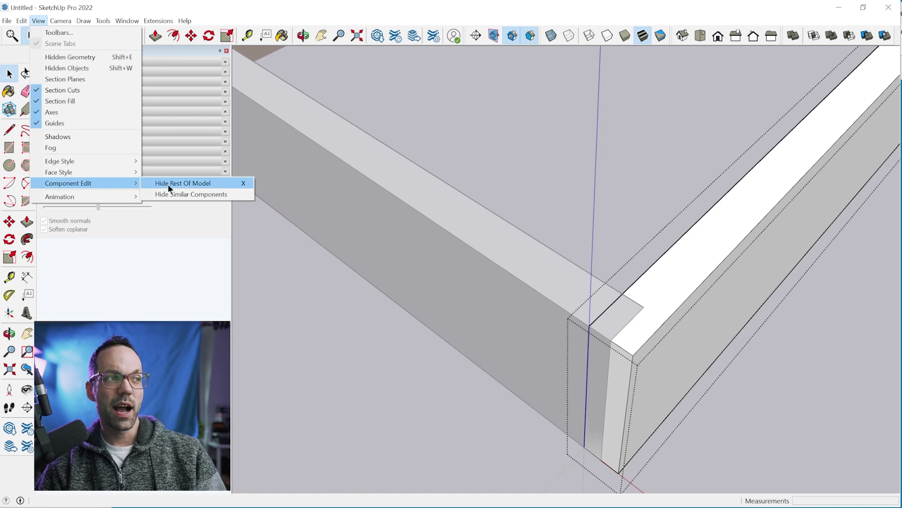
click(243, 185)
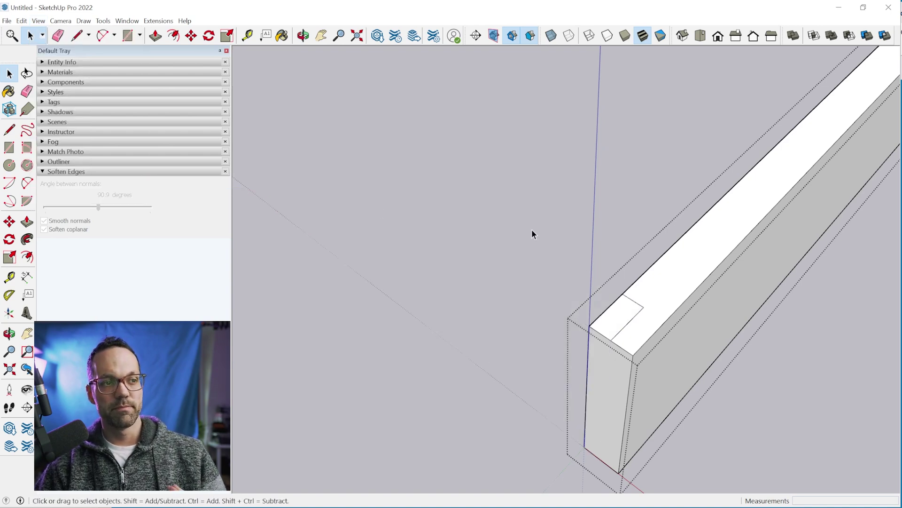
key(ctrl+h)
key(ctrl+h)
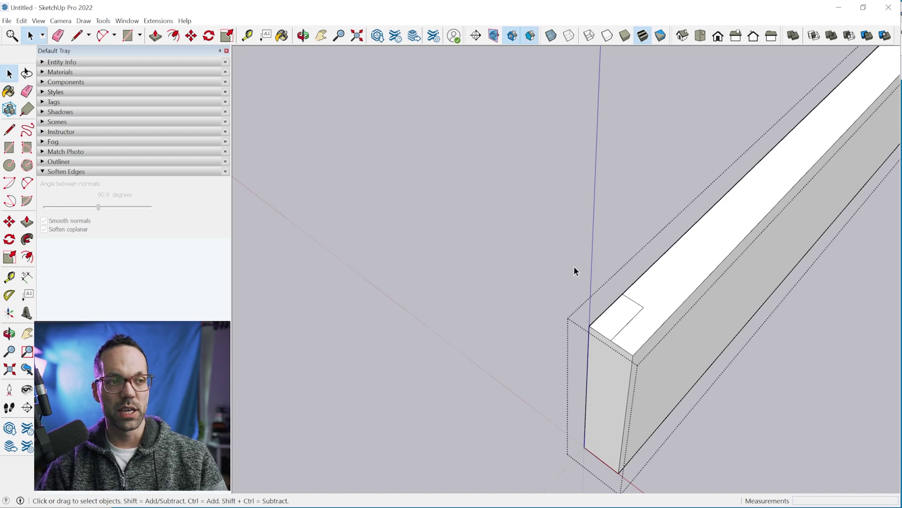
scroll(644, 323, up, 3)
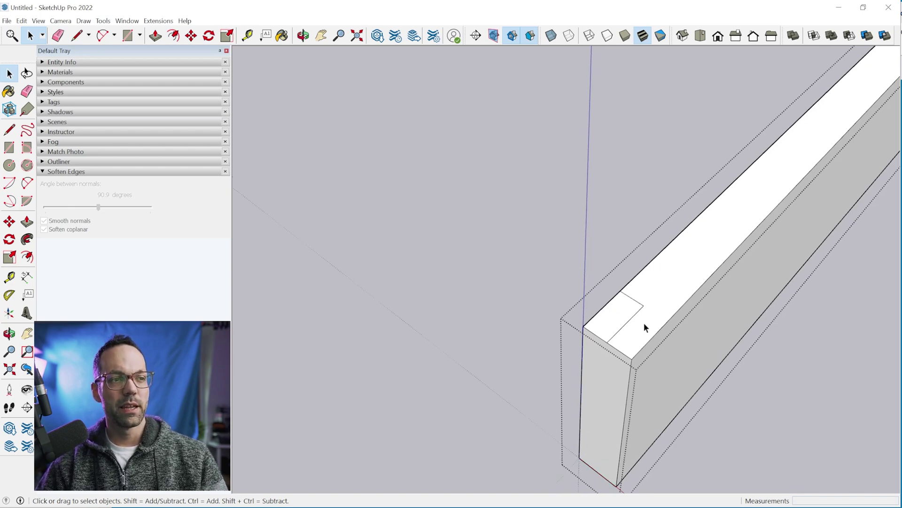
middle_drag(653, 379, 668, 331)
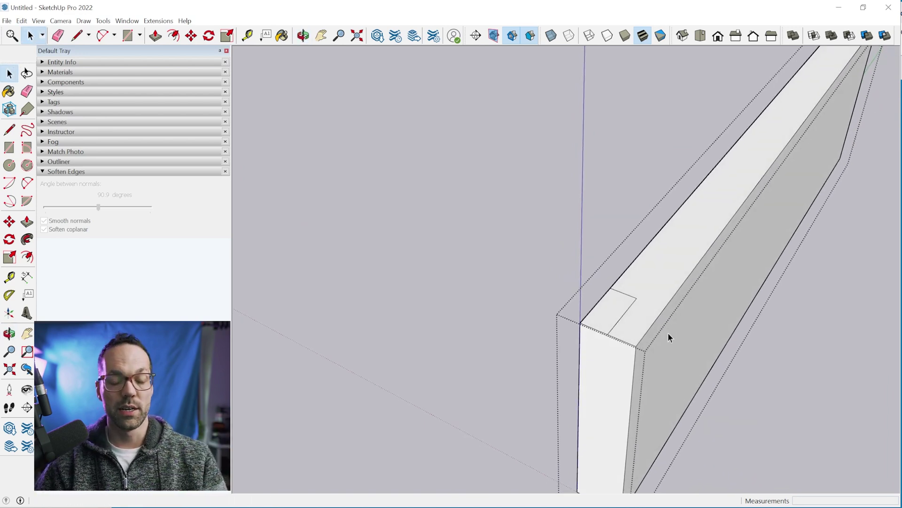
middle_drag(598, 326, 631, 332)
Select the small marked rectangle on the board's top face
click(625, 325)
click(612, 318)
click(668, 308)
click(606, 314)
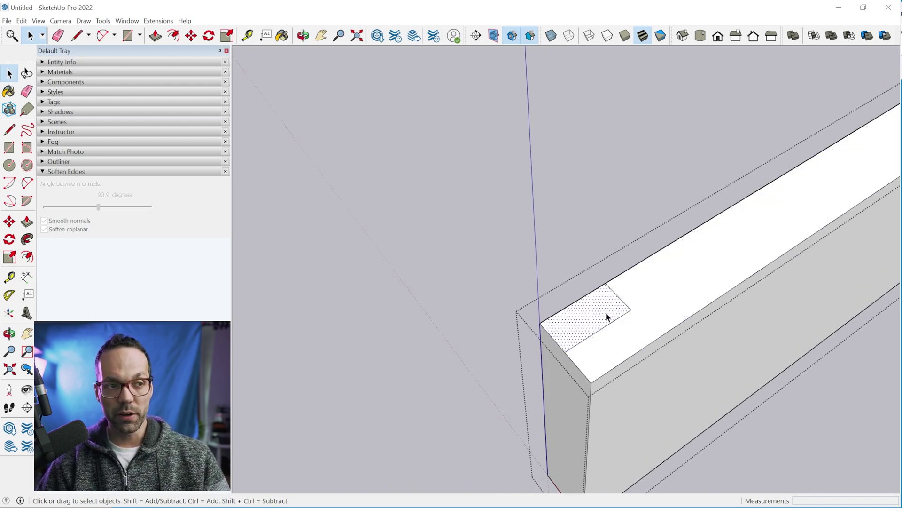
click(651, 308)
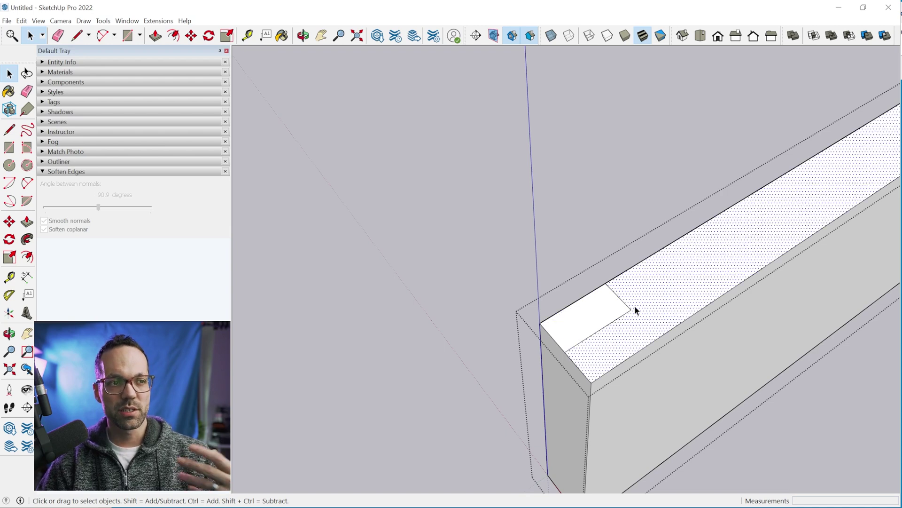
click(610, 309)
Push the marked rectangle down 7/16" to cut a notch in the board's end
key(p)
click(610, 311)
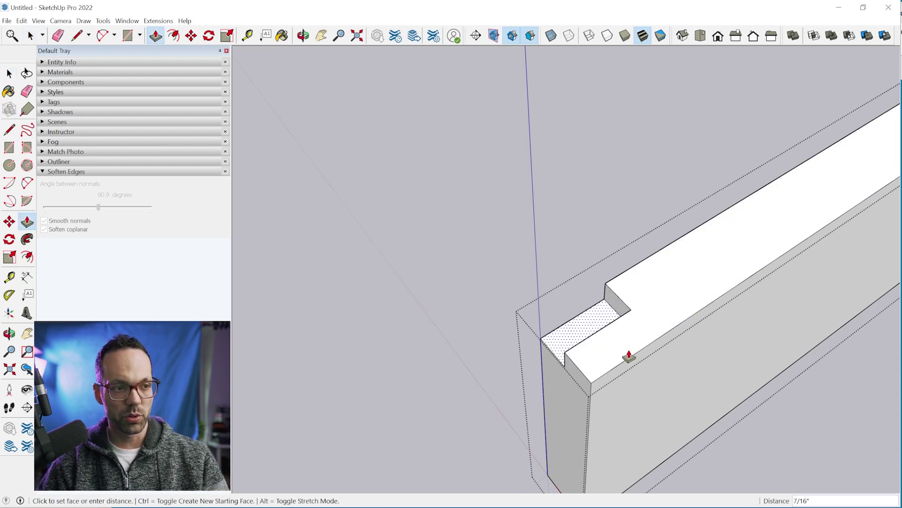
click(671, 463)
key(space)
scroll(540, 359, down, 2)
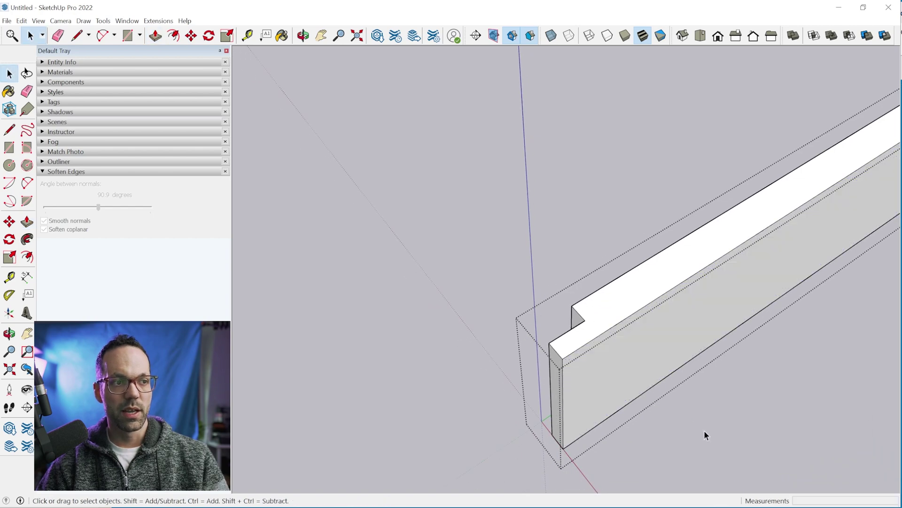
scroll(591, 357, down, 3)
middle_drag(590, 358, 635, 266)
scroll(839, 216, down, 3)
Move the front board exactly 6" along the side board
shift+middle_drag(839, 216, 520, 357)
scroll(622, 377, up, 3)
click(629, 368)
scroll(586, 352, up, 2)
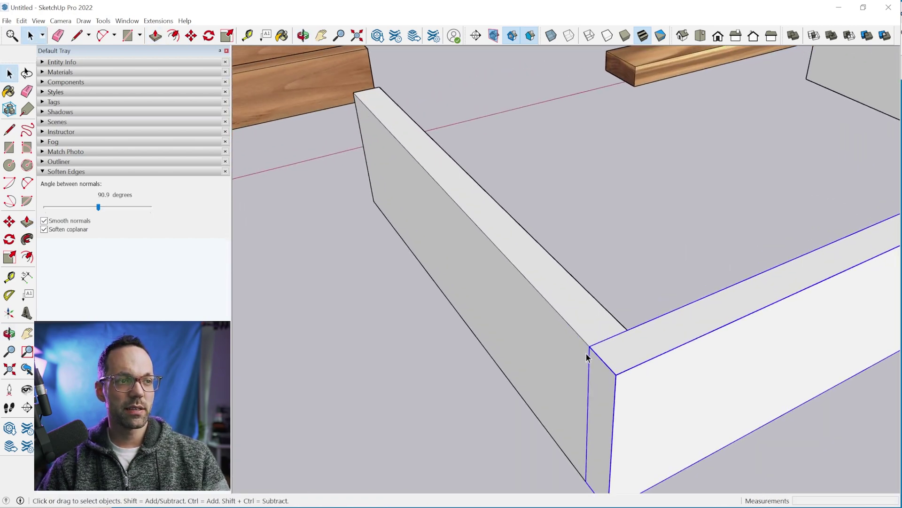
scroll(611, 397, down, 2)
middle_drag(608, 399, 625, 457)
scroll(627, 453, up, 3)
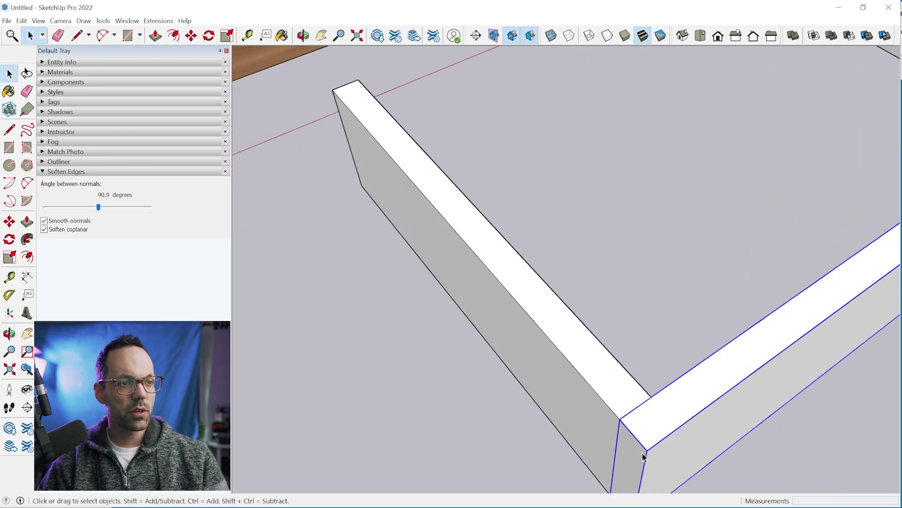
key(m)
click(647, 452)
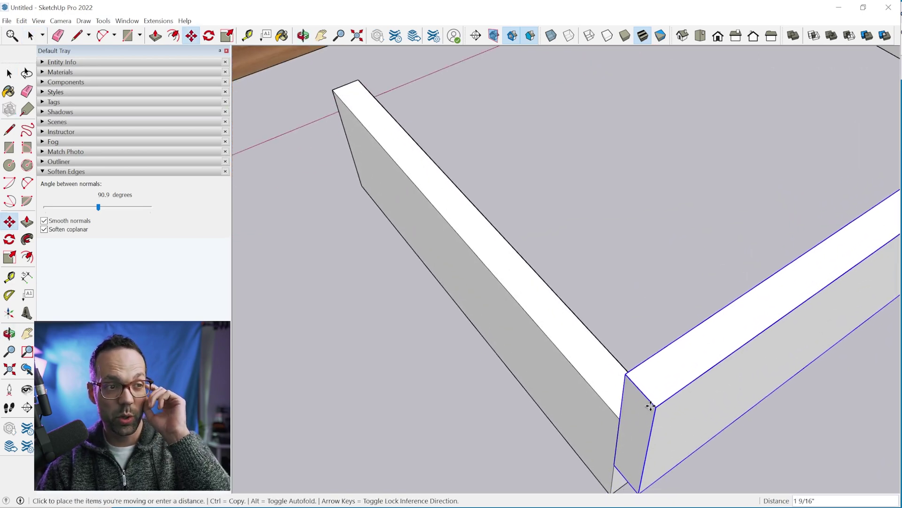
click(648, 396)
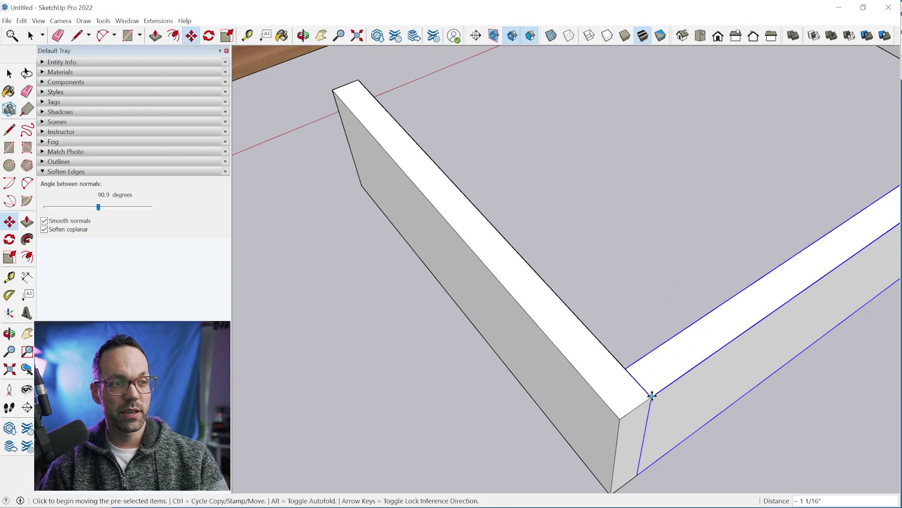
click(652, 397)
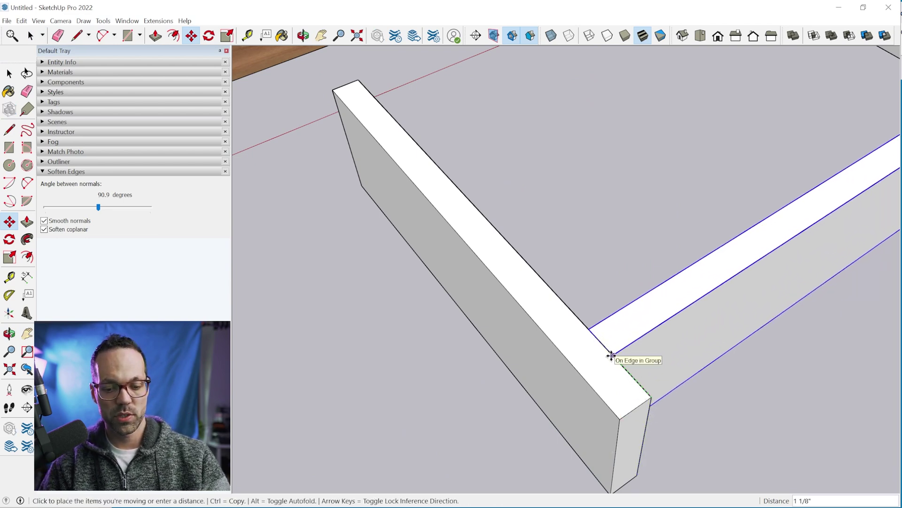
text(6)
key(Return)
Nudge the front board flush with the side board's edge
middle_drag(574, 312, 465, 376)
scroll(469, 306, up, 5)
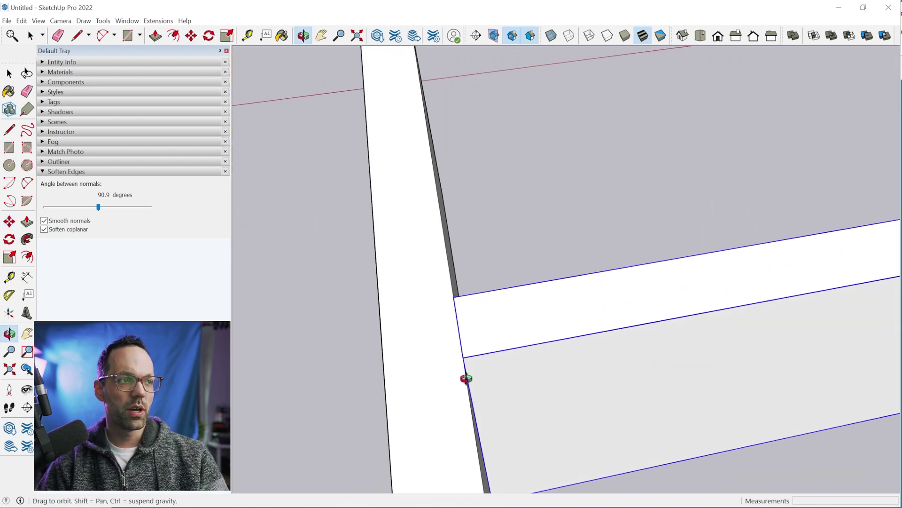
click(461, 359)
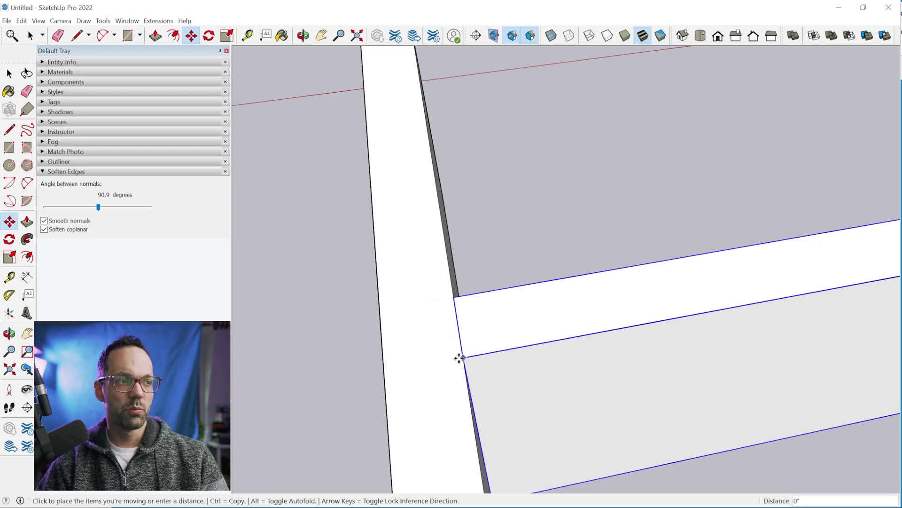
click(435, 365)
Select the long side board and open its group for editing
middle_drag(430, 411, 376, 345)
key(space)
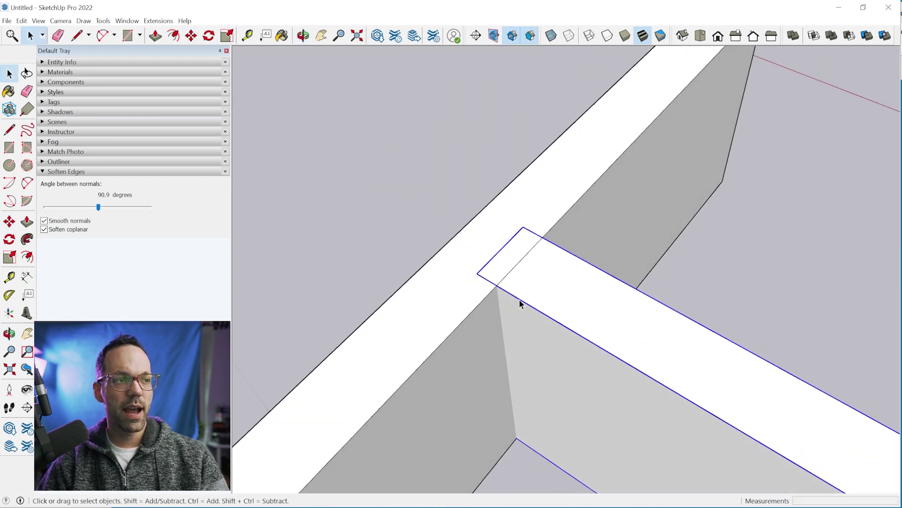
click(486, 347)
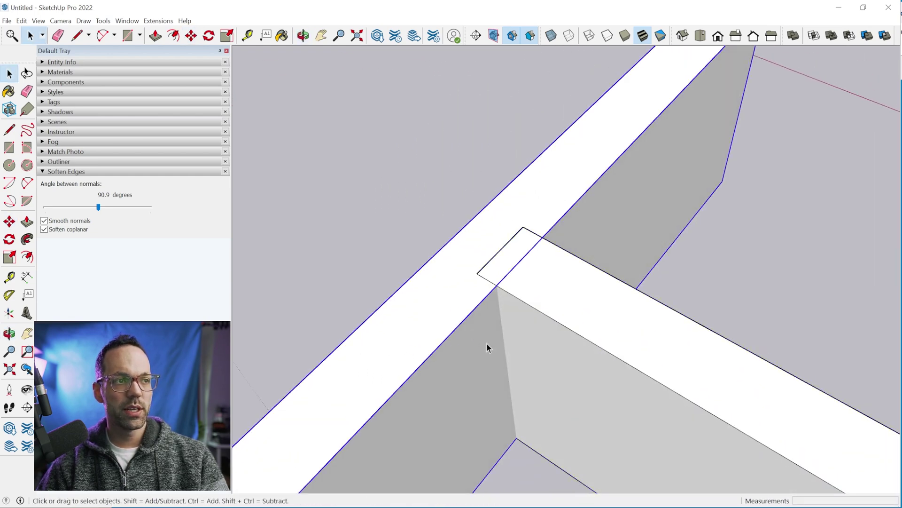
double_click(565, 225)
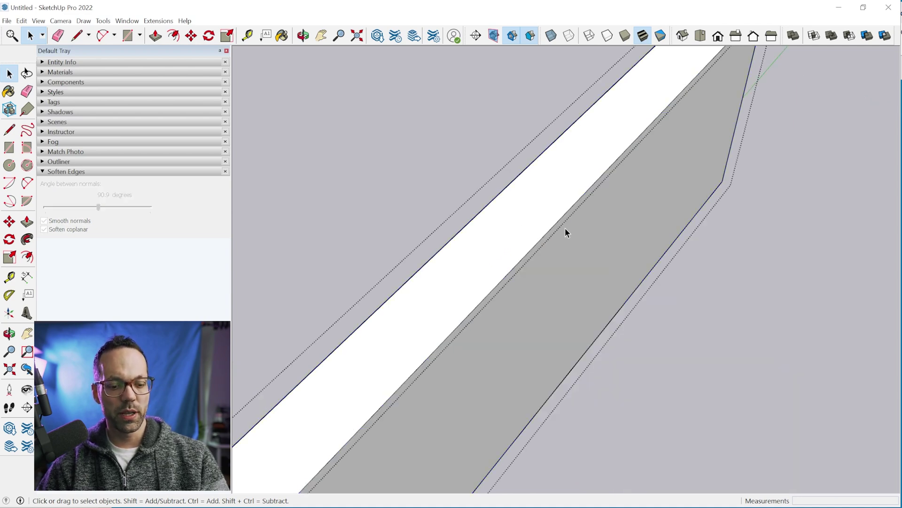
Draw a rectangle where the crossing board overlaps the side board
scroll(594, 347, down, 3)
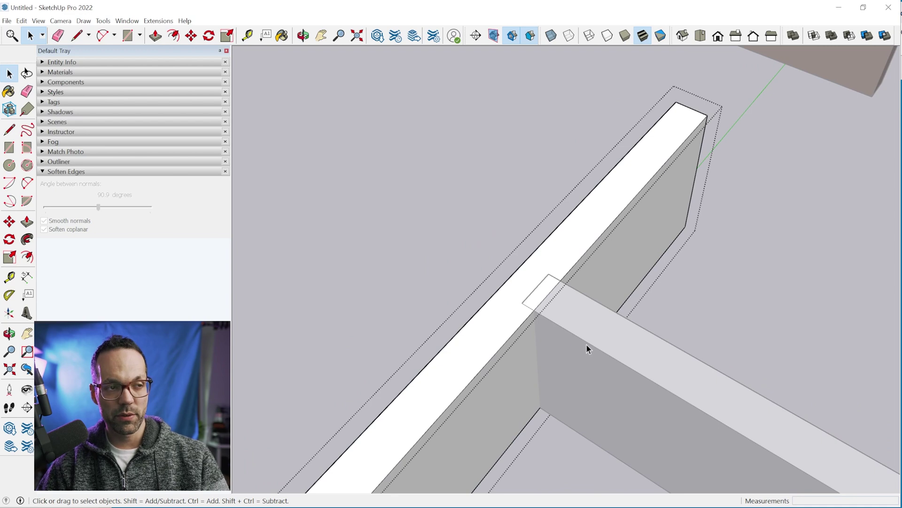
scroll(540, 291, up, 4)
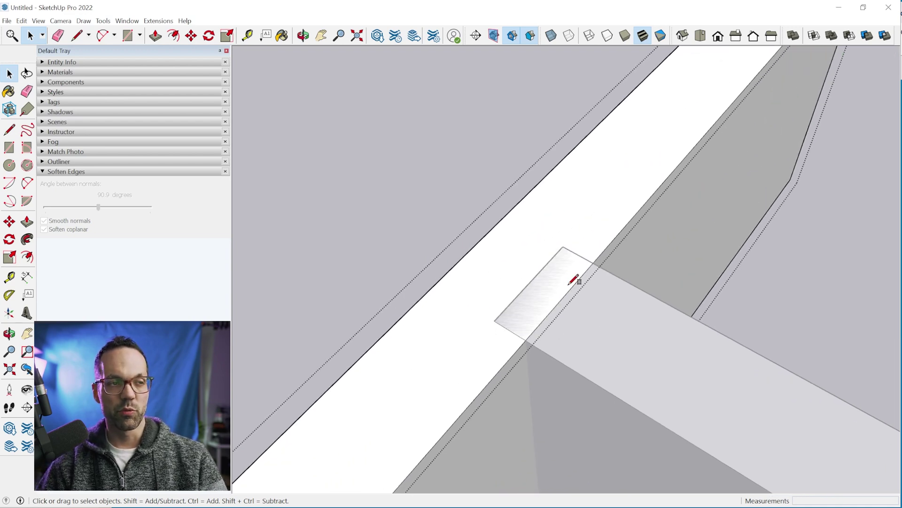
key(r)
click(564, 248)
click(537, 329)
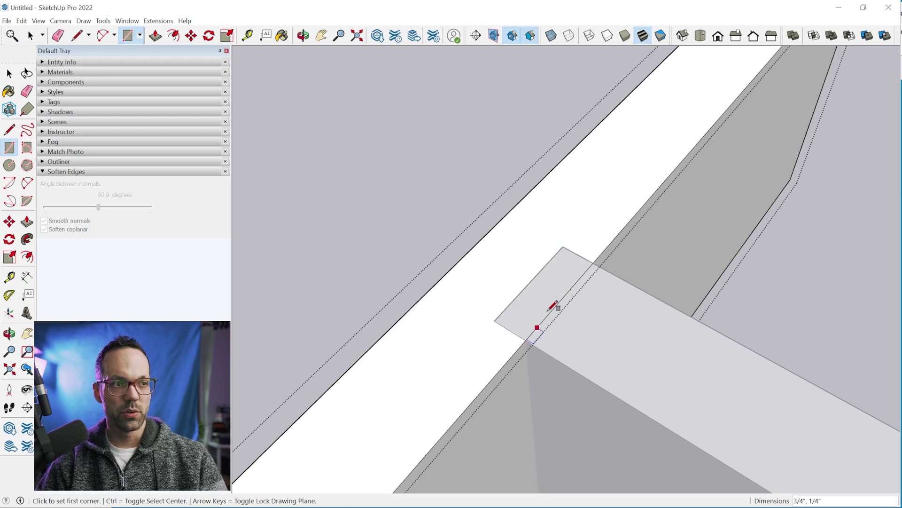
Push the rectangle 3 1/2" into the side board to cut the slot
scroll(725, 192, down, 3)
key(p)
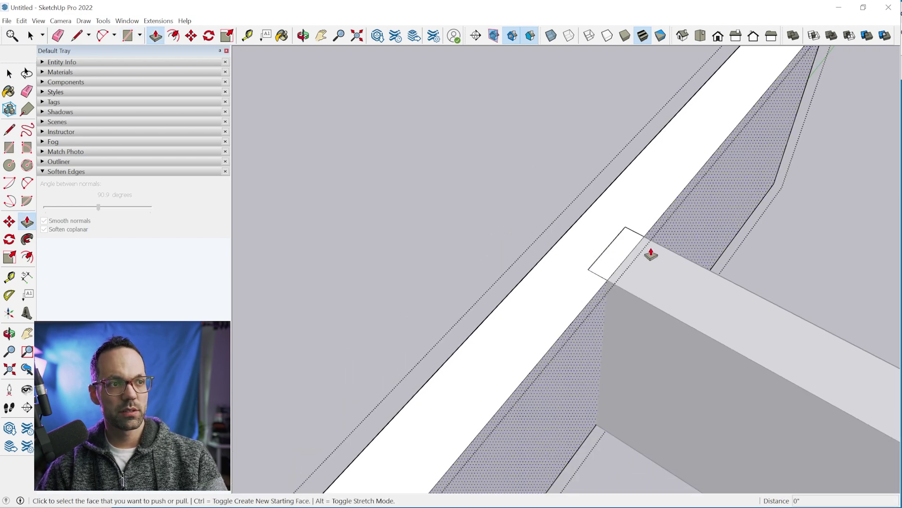
click(620, 260)
click(578, 452)
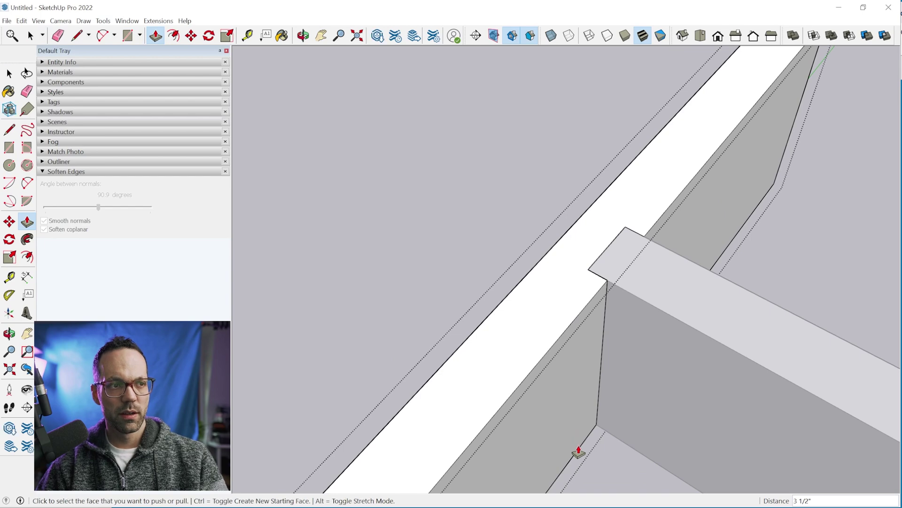
key(space)
middle_drag(783, 256, 645, 308)
scroll(508, 261, down, 4)
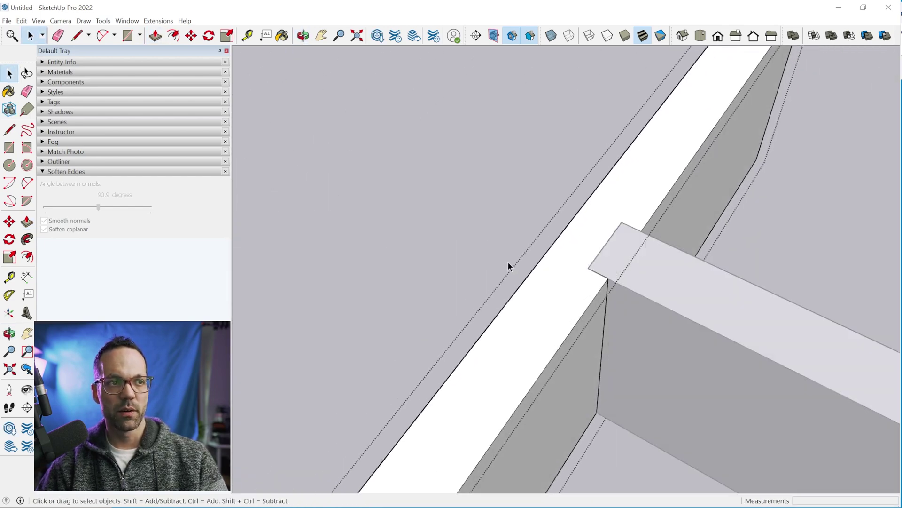
scroll(416, 288, down, 6)
Slide the upright board to the middle of the long front board
shift+middle_drag(721, 457, 697, 322)
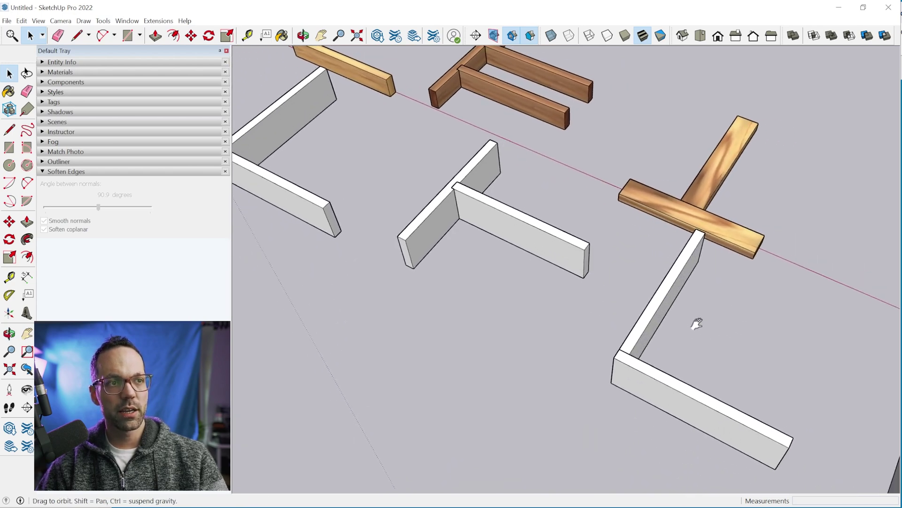
scroll(625, 359, up, 6)
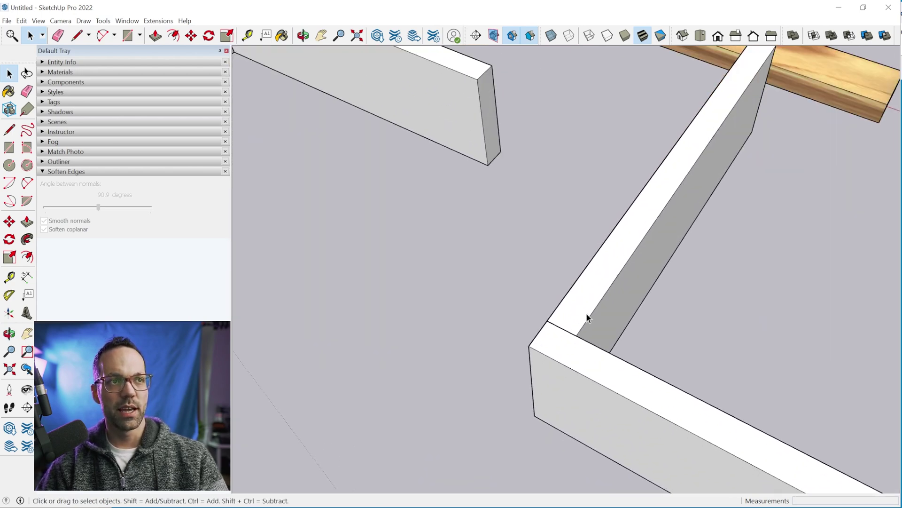
click(585, 318)
key(m)
click(580, 335)
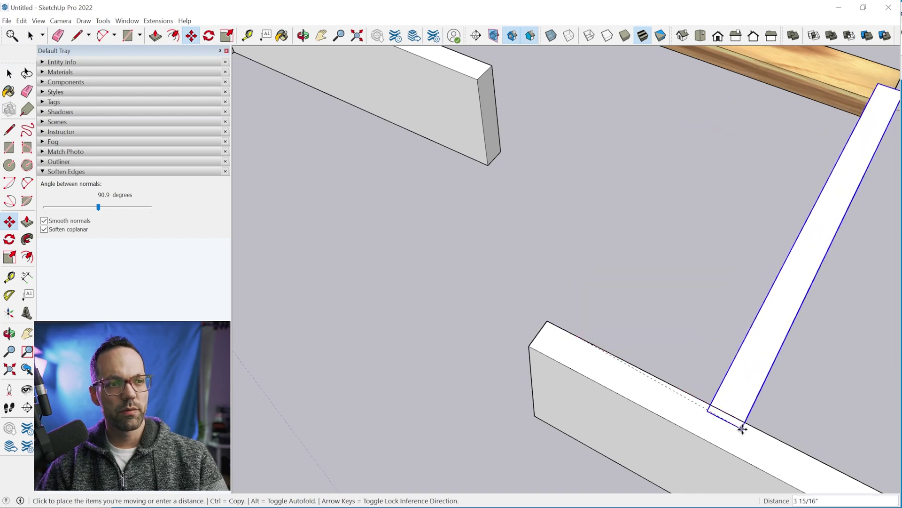
middle_drag(766, 429, 742, 348)
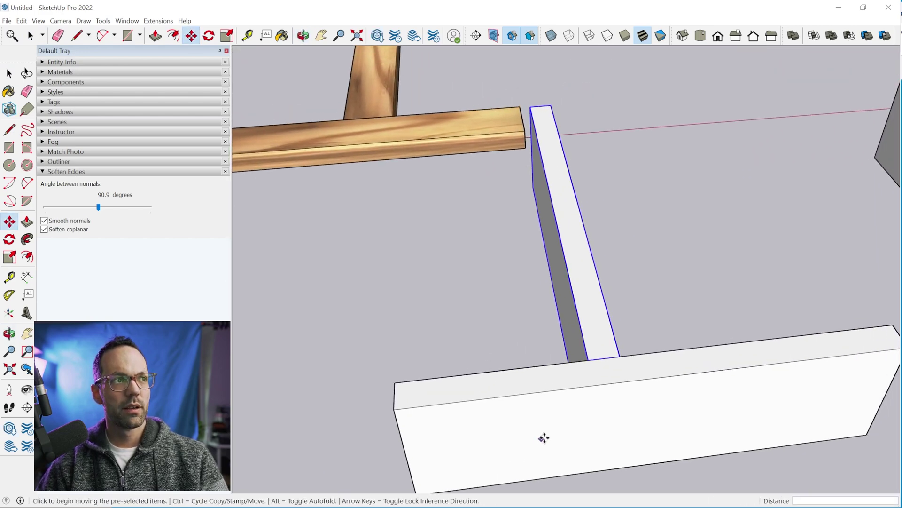
middle_drag(544, 439, 675, 403)
key(space)
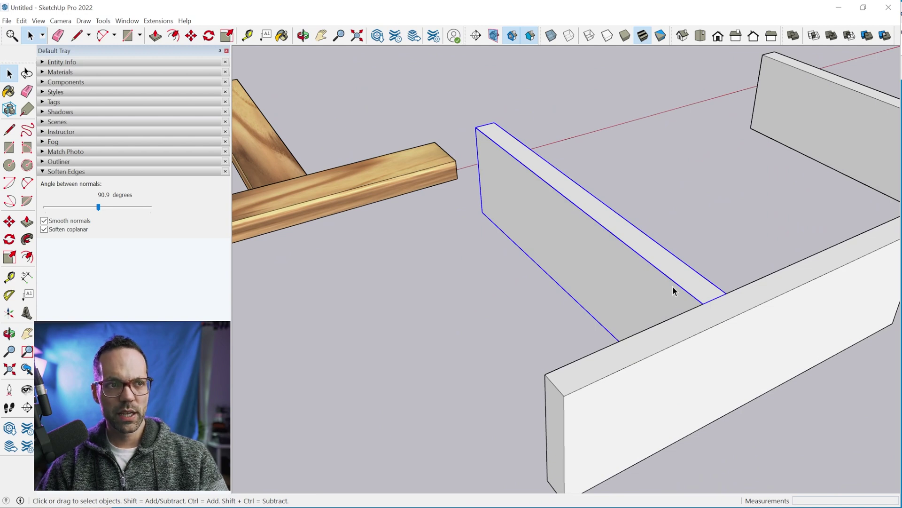
Open the upright board for editing with the rest of the model hidden
double_click(672, 288)
key(h)
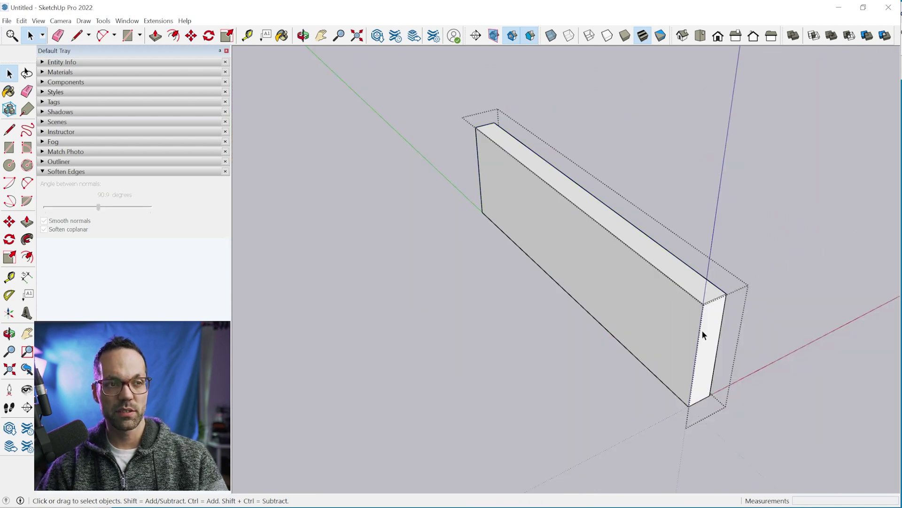
scroll(702, 332, up, 6)
scroll(740, 338, down, 3)
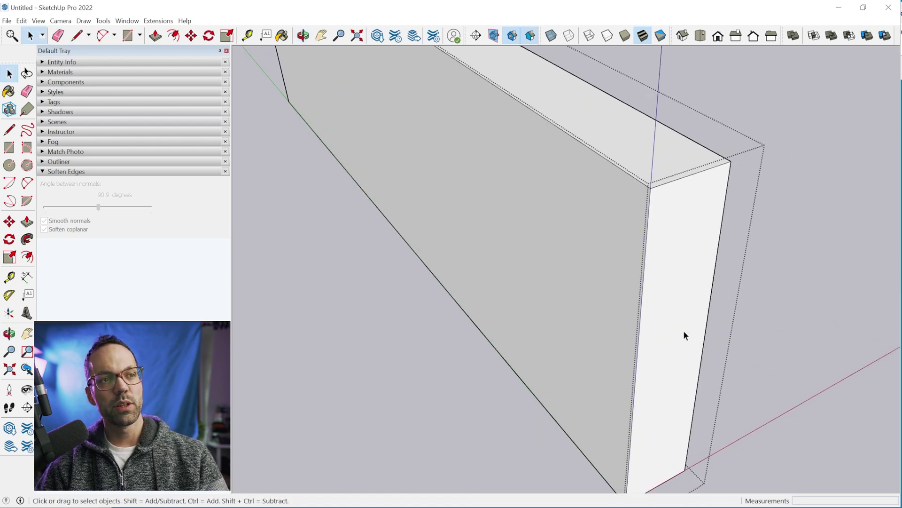
middle_drag(694, 329, 630, 308)
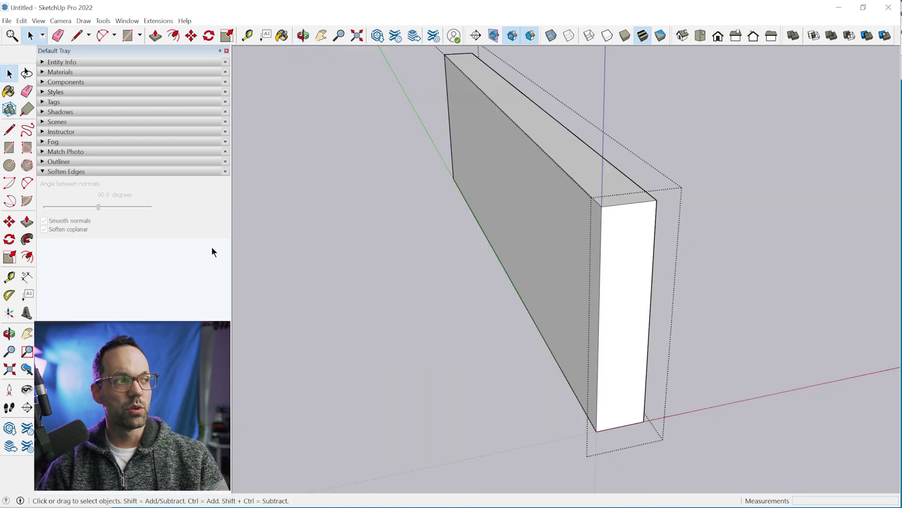
Offset the board's end face outline to create an inset rectangle
click(27, 257)
scroll(623, 269, up, 2)
click(585, 278)
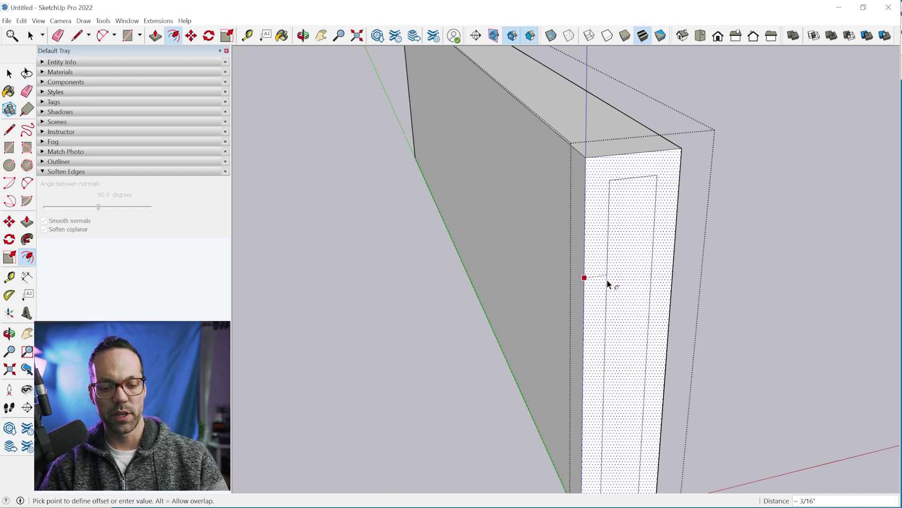
key(Return)
scroll(619, 196, down, 1)
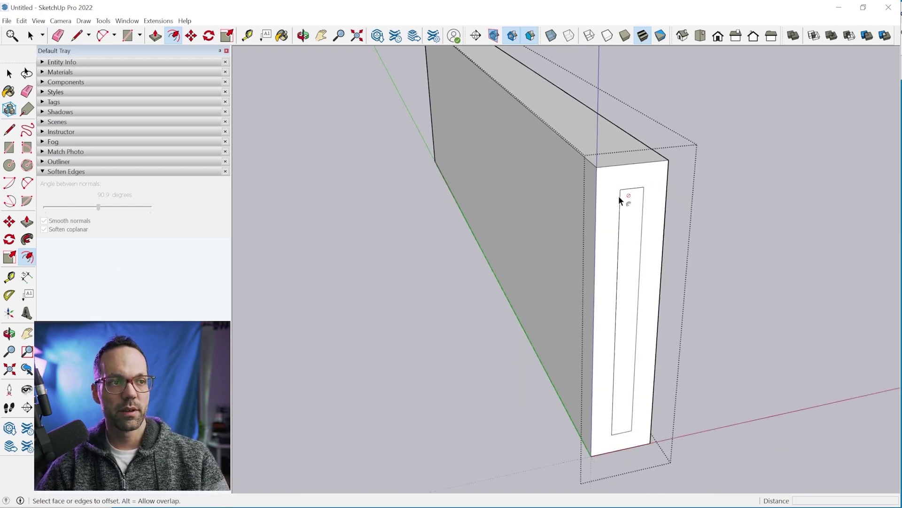
Pull the inner rectangle out 3/4" to form the tenon
key(p)
click(628, 240)
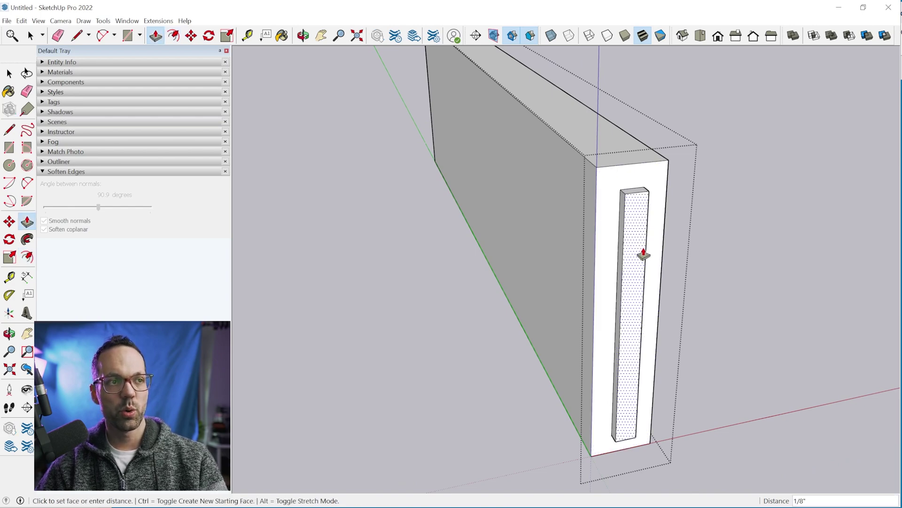
click(668, 270)
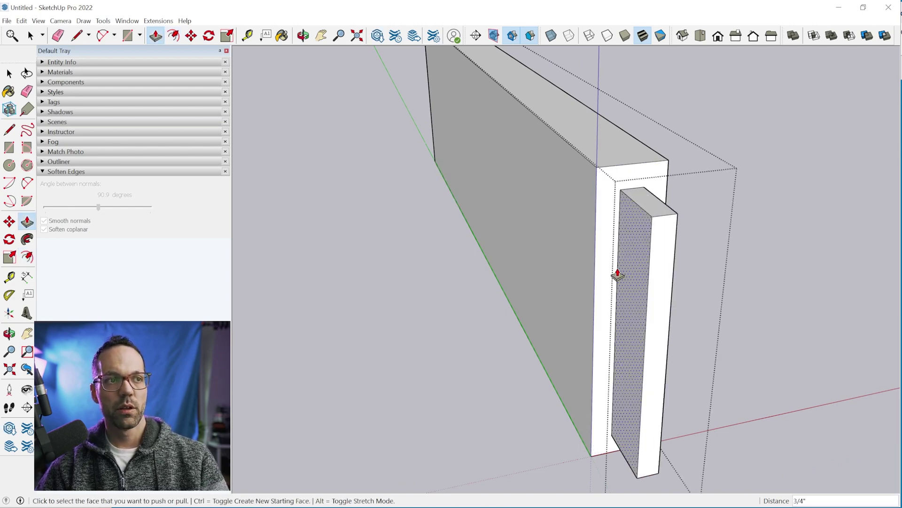
key(o)
drag(619, 276, 714, 287)
middle_drag(714, 286, 686, 332)
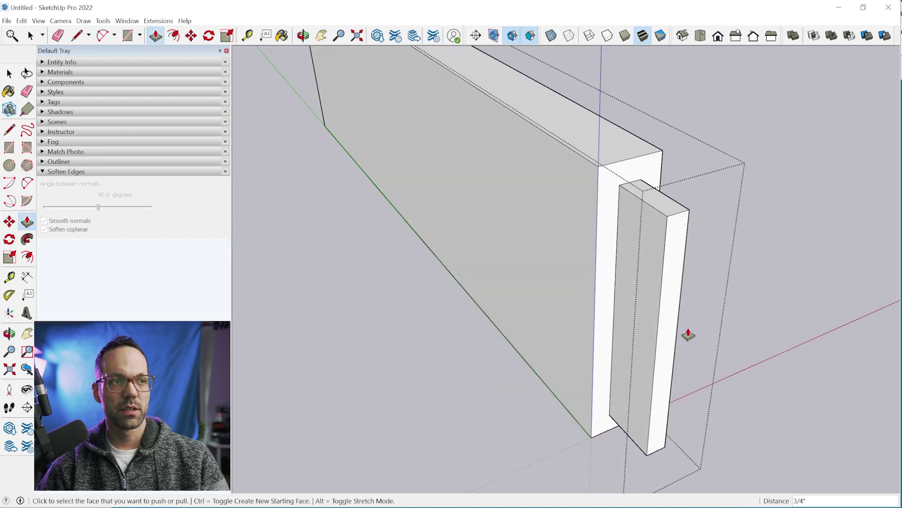
key(space)
scroll(631, 349, down, 3)
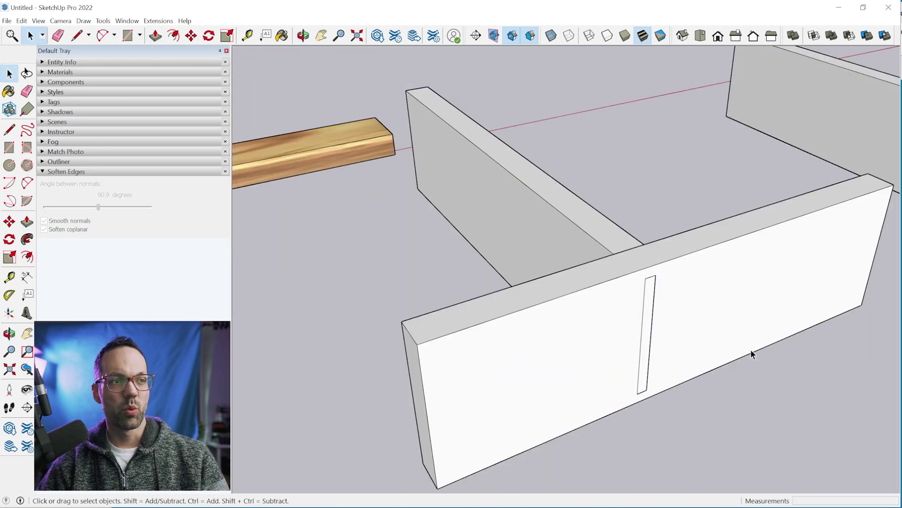
middle_drag(751, 353, 586, 269)
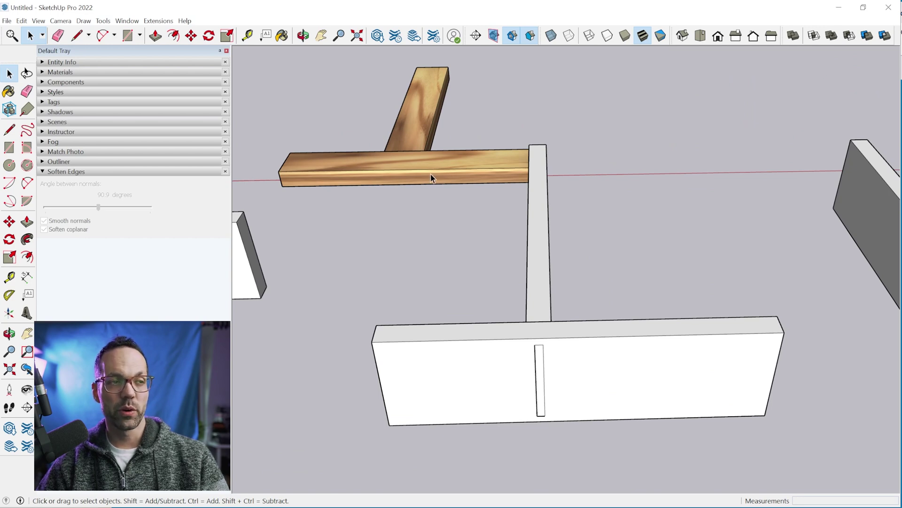
click(538, 282)
middle_drag(538, 282, 598, 264)
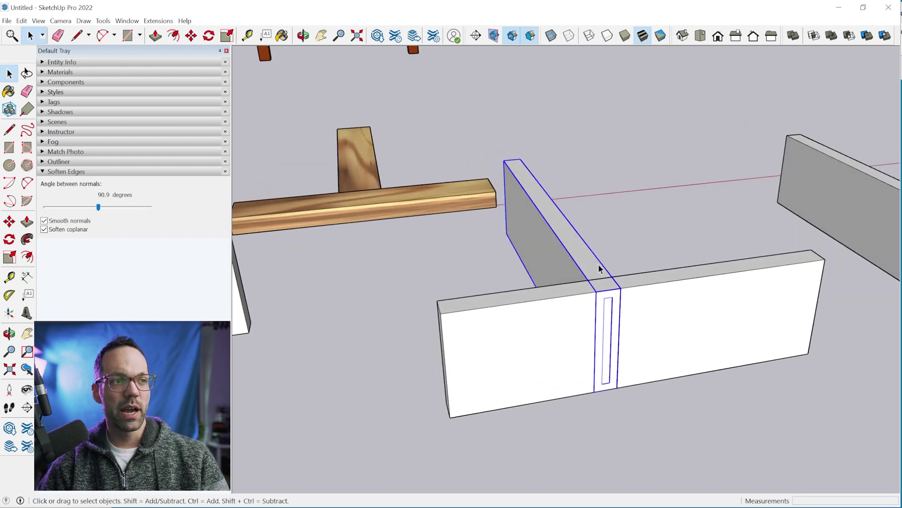
Rotate the tenoned divider around its tenon so it lies flat
scroll(598, 263, up, 3)
key(m)
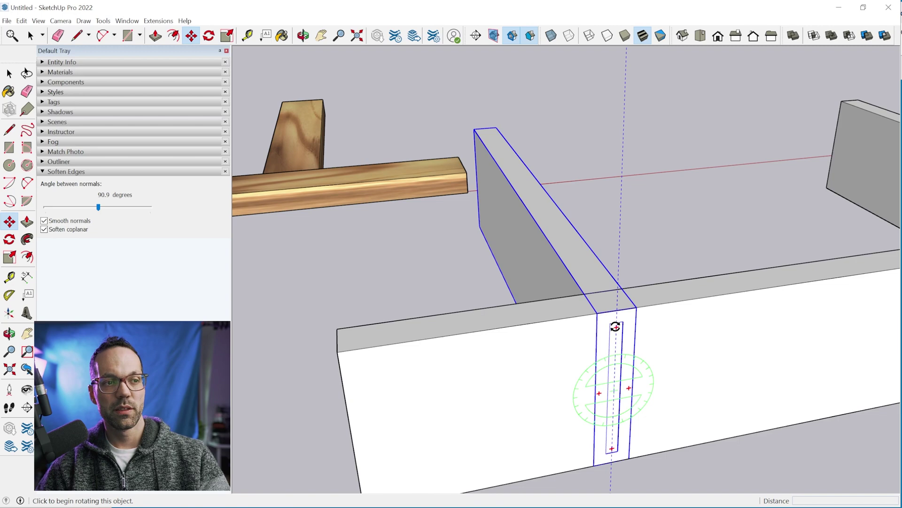
click(616, 327)
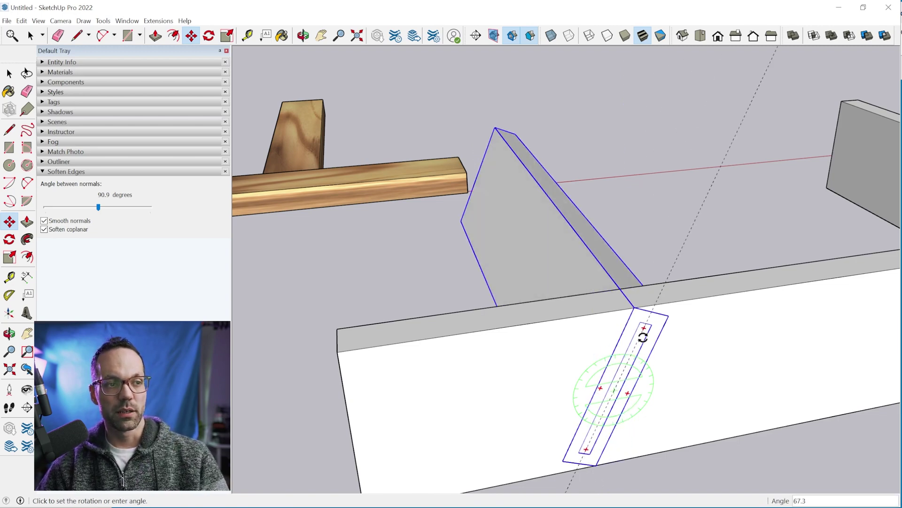
click(667, 383)
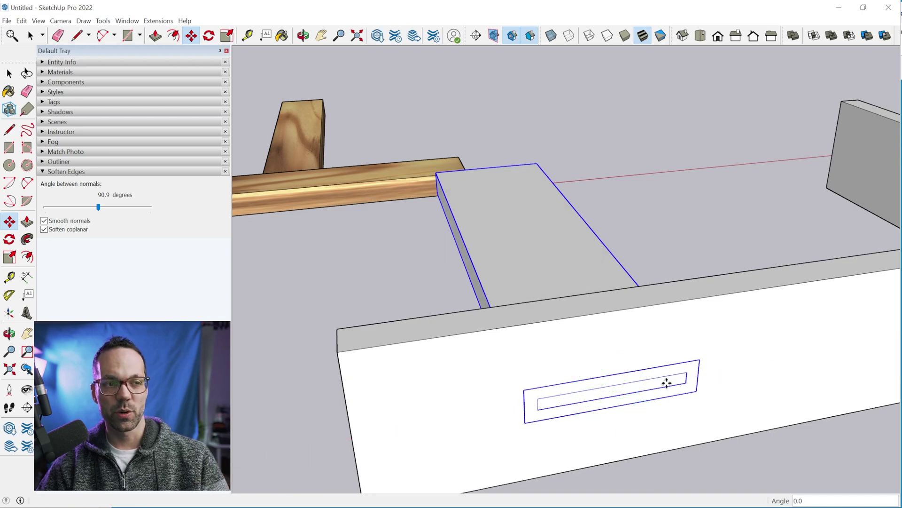
middle_drag(636, 375, 698, 381)
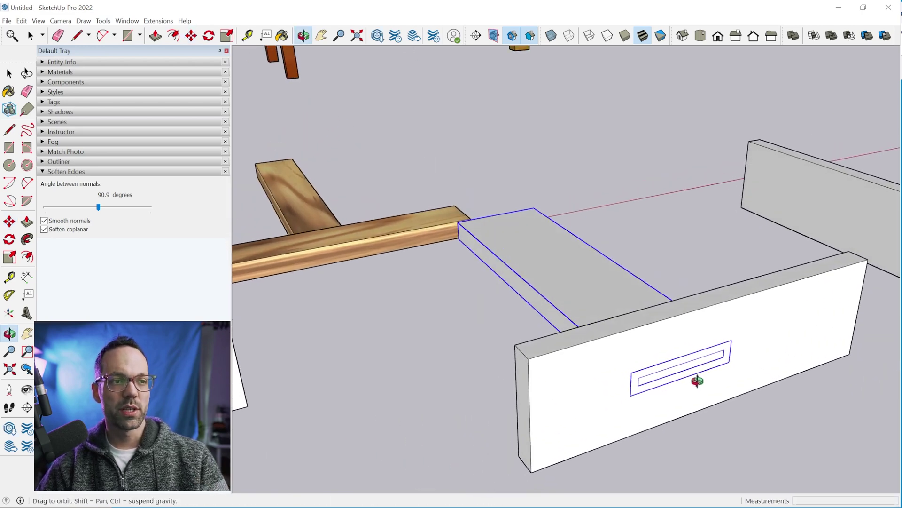
key(space)
Rotate the slotted front board flat and move it 1 3/8" to meet the divider
click(572, 430)
middle_drag(572, 429, 676, 382)
key(m)
click(636, 384)
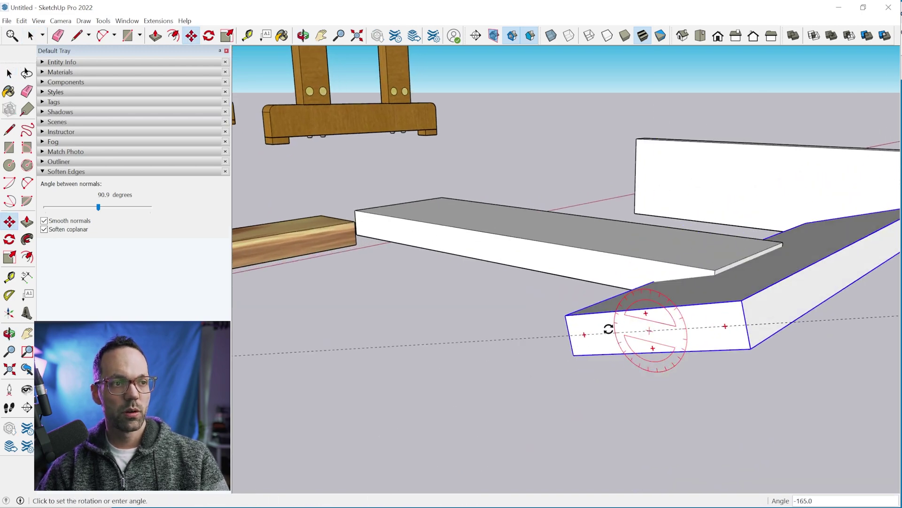
click(608, 329)
middle_drag(608, 323, 747, 291)
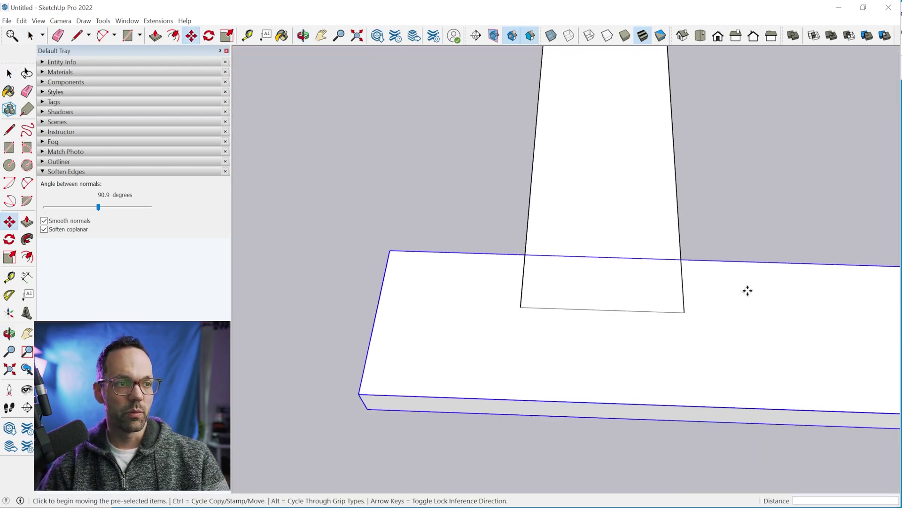
click(681, 260)
click(684, 312)
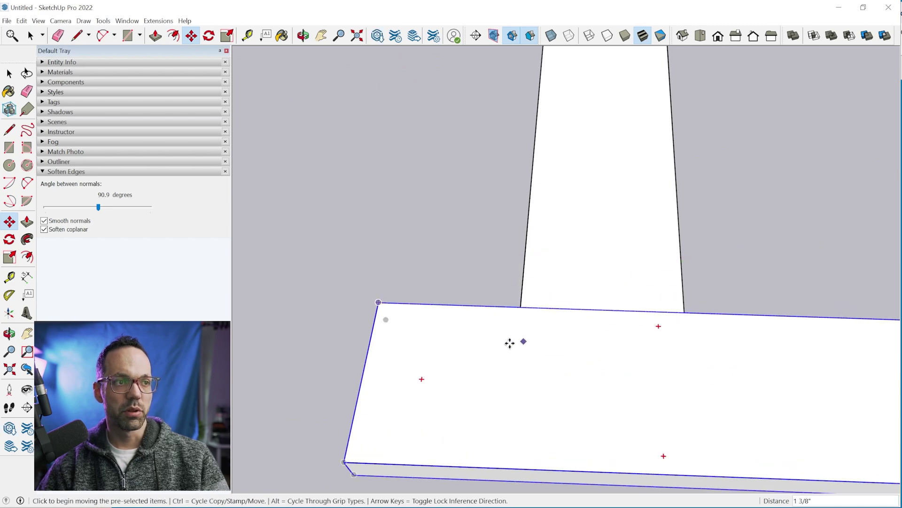
middle_drag(509, 343, 802, 307)
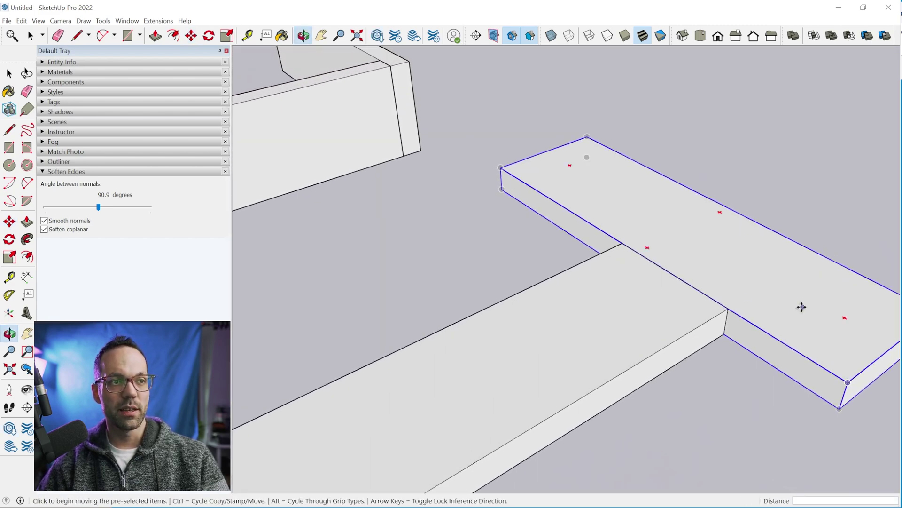
Turn on X-ray display to see the joint inside the boards
scroll(802, 306, up, 3)
key(space)
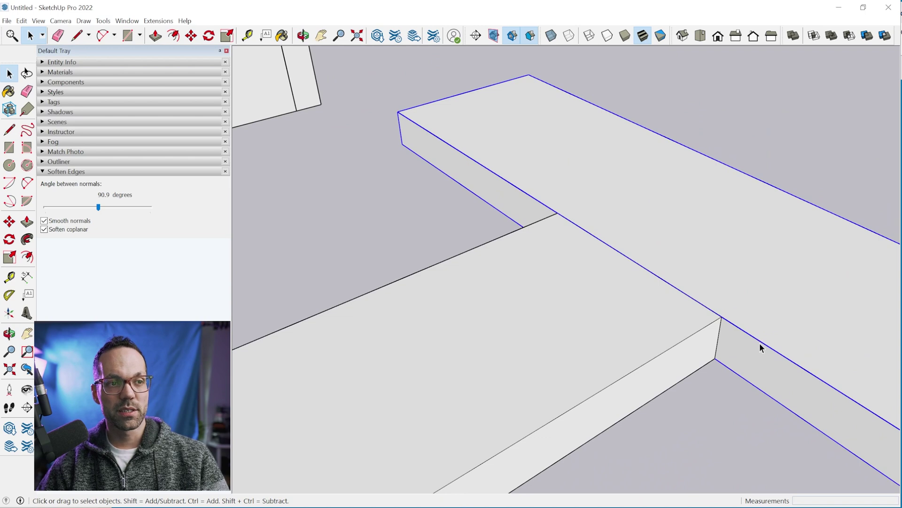
scroll(759, 343, down, 2)
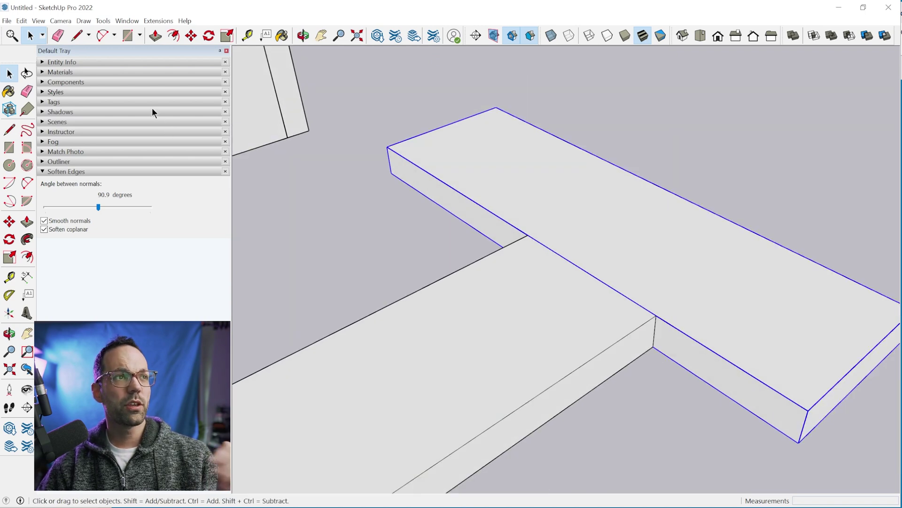
click(37, 22)
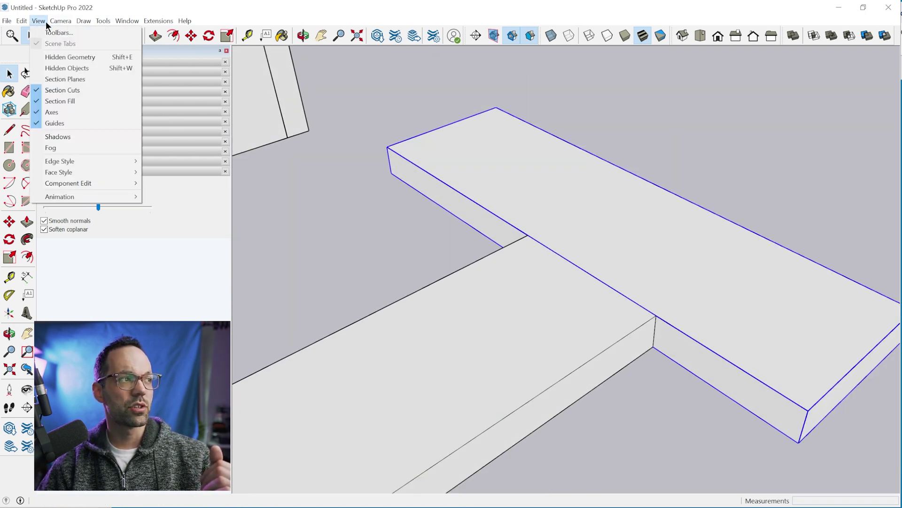
mouse_move(94, 168)
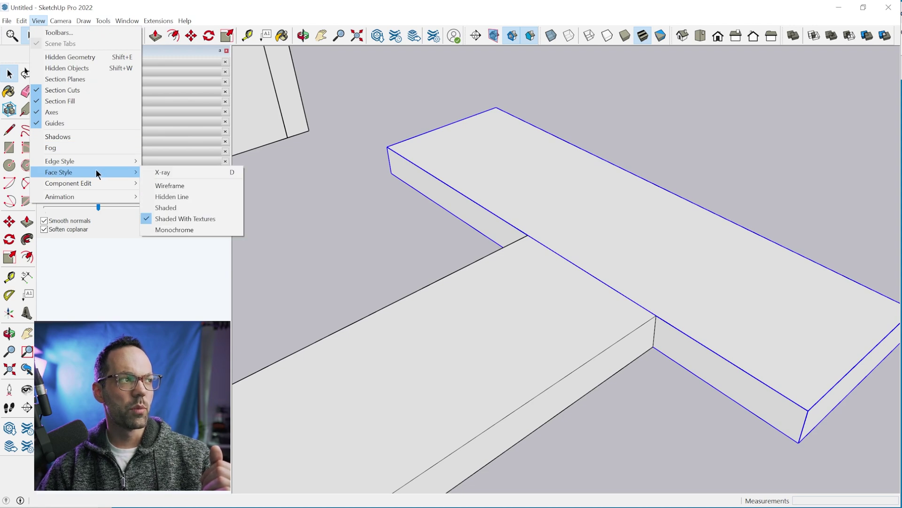
click(157, 174)
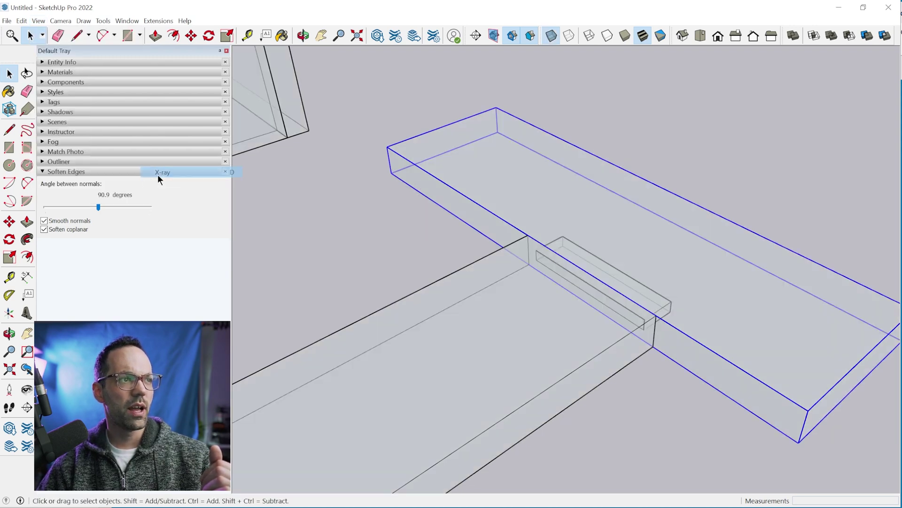
middle_drag(697, 375, 685, 300)
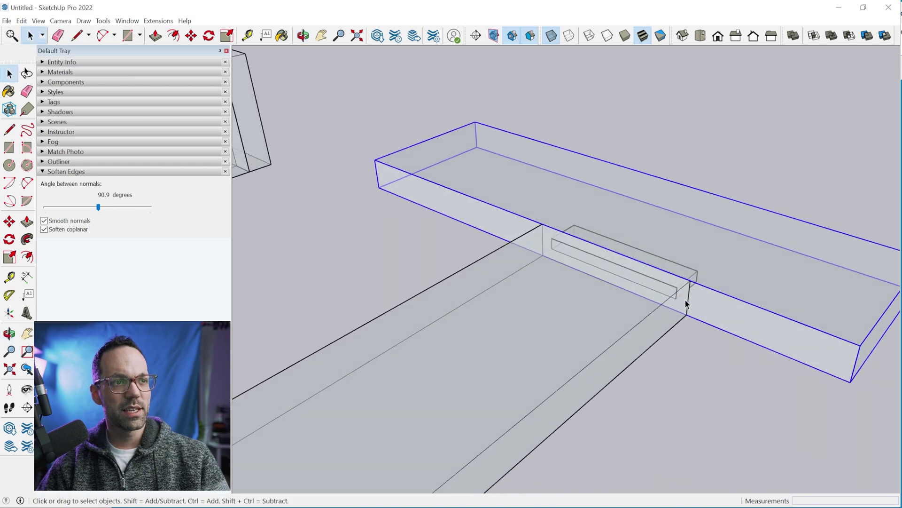
scroll(685, 300, up, 3)
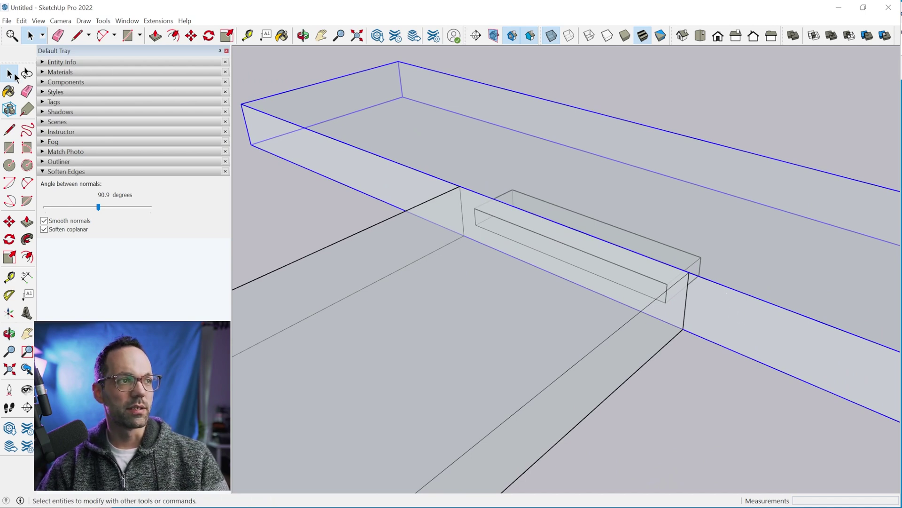
Inside the long board group, trace a 1/4" by 3" rectangle on the inner box's end, then turn X-ray off
double_click(849, 351)
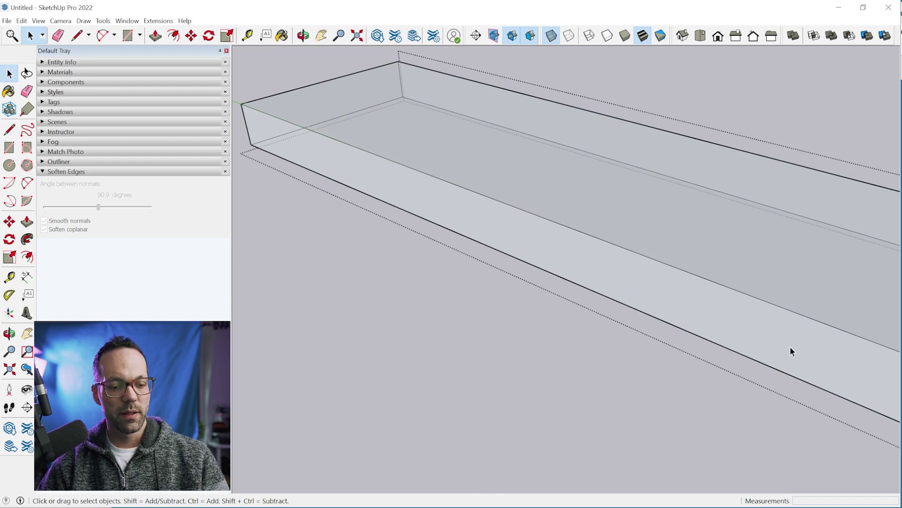
middle_drag(622, 280, 702, 306)
scroll(703, 310, up, 1)
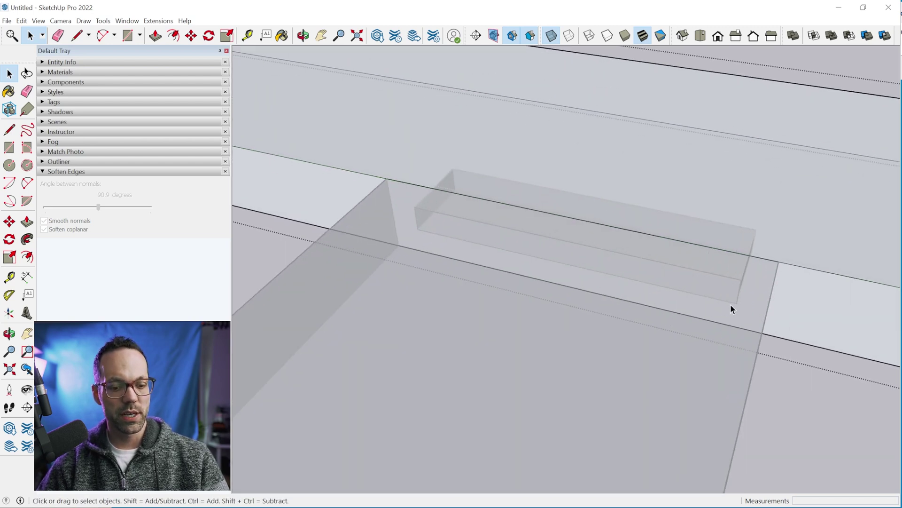
key(r)
click(741, 279)
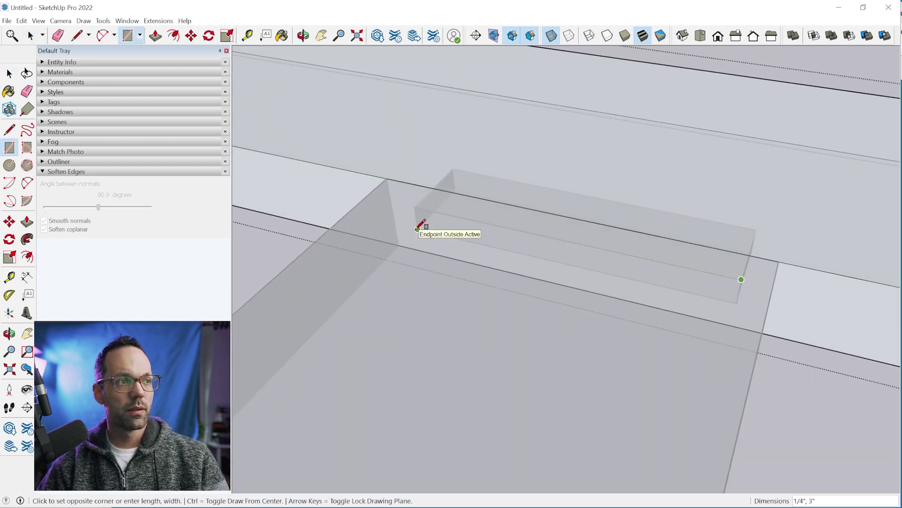
mouse_move(419, 226)
middle_down()
mouse_move(347, 216)
mouse_move(409, 221)
middle_up()
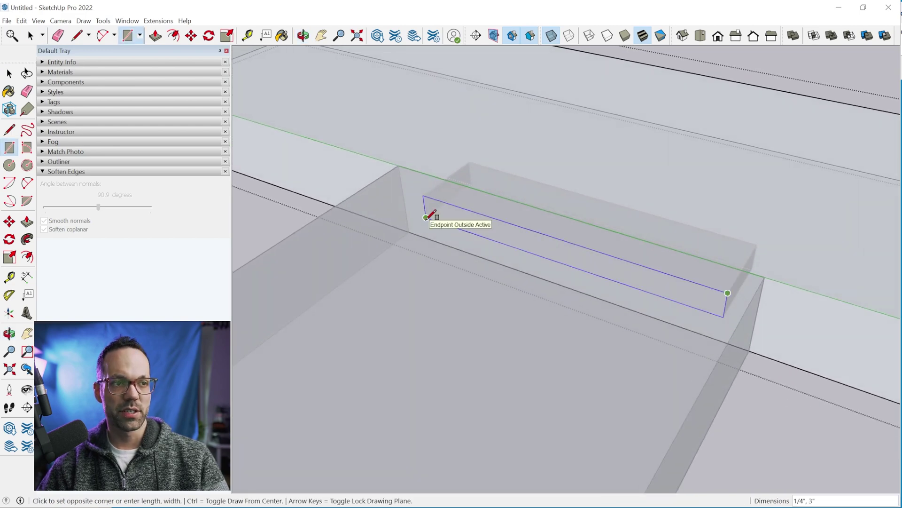
click(426, 217)
scroll(489, 252, down, 5)
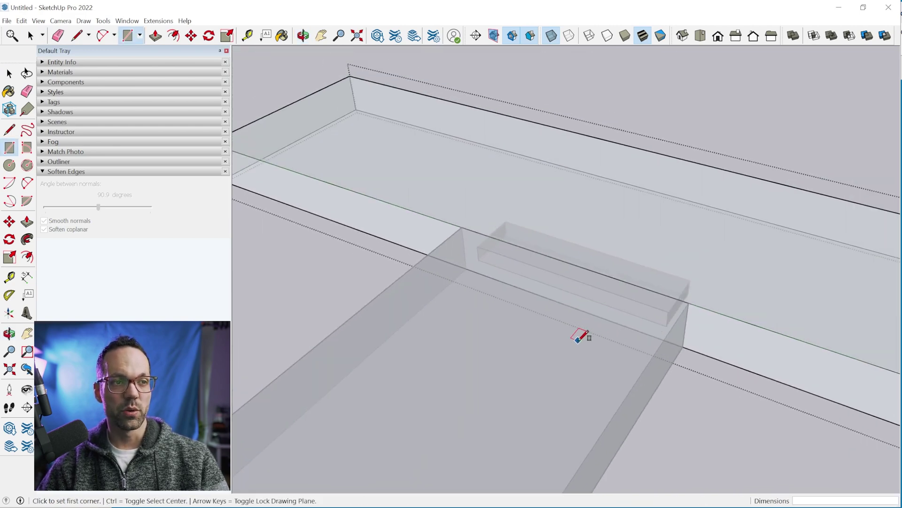
key(space)
key(x)
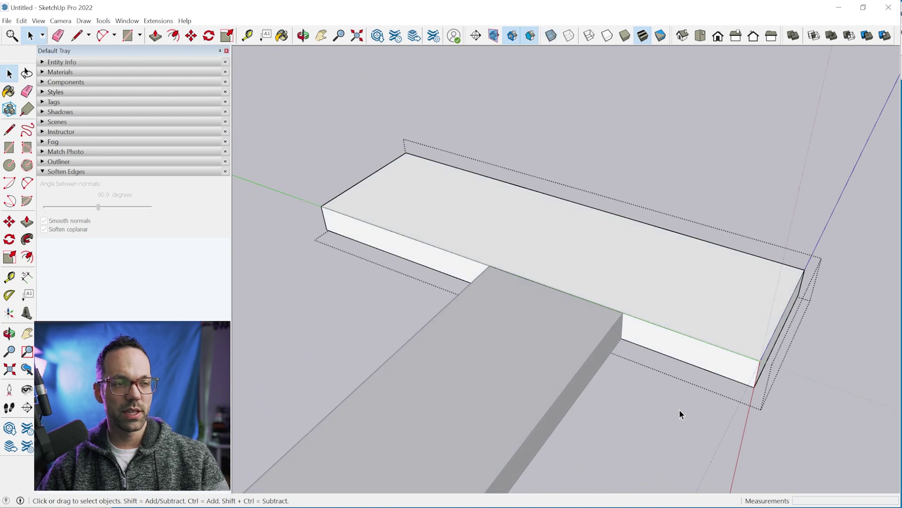
Intersect the crossing board's front face with the model
scroll(654, 352, up, 3)
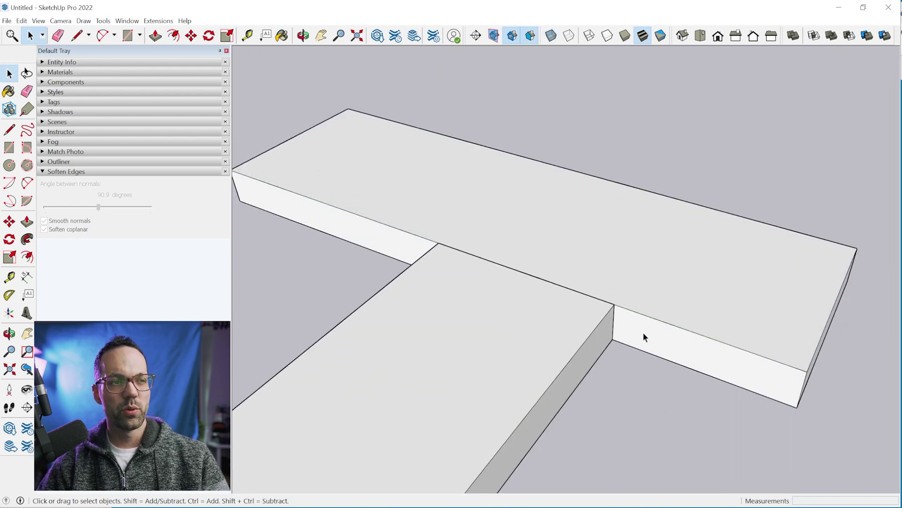
double_click(643, 332)
click(642, 332)
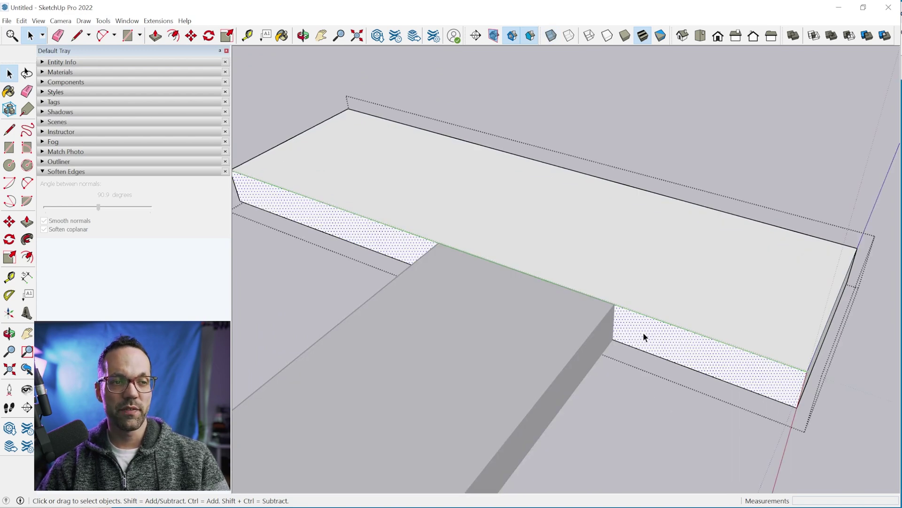
right_click(636, 330)
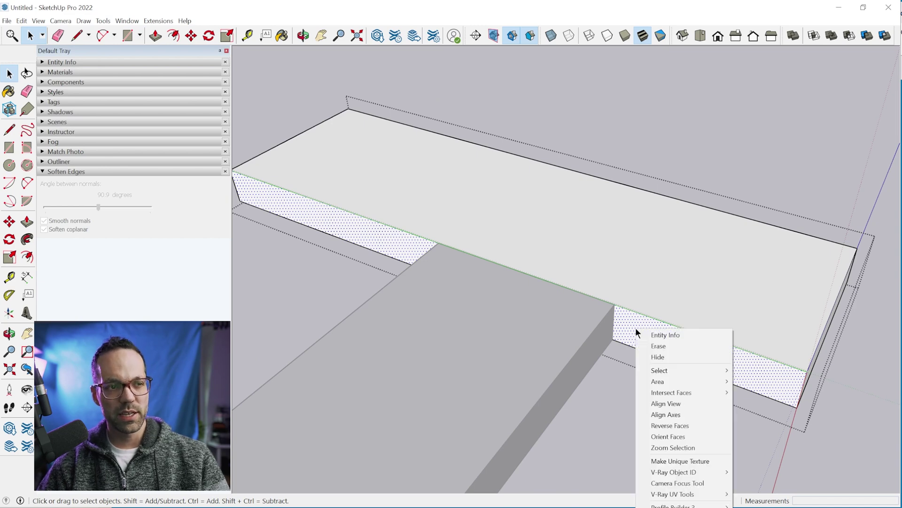
mouse_move(715, 394)
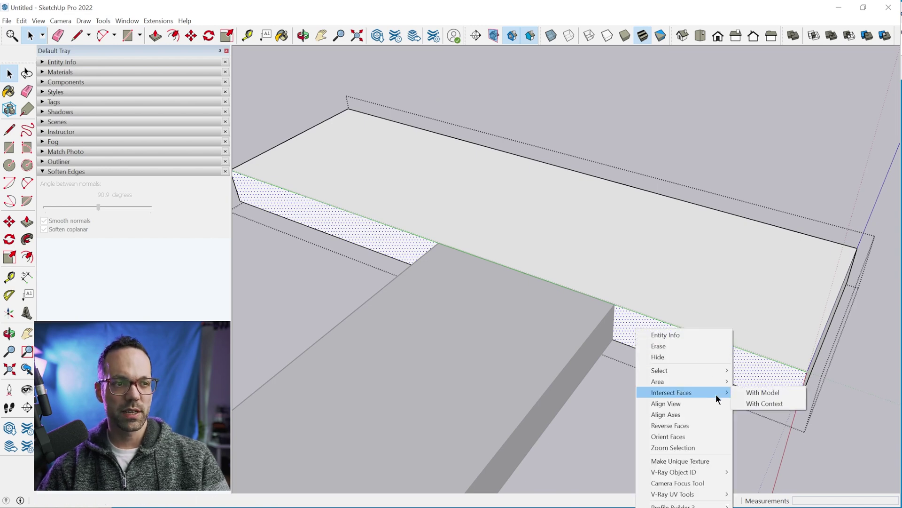
click(781, 392)
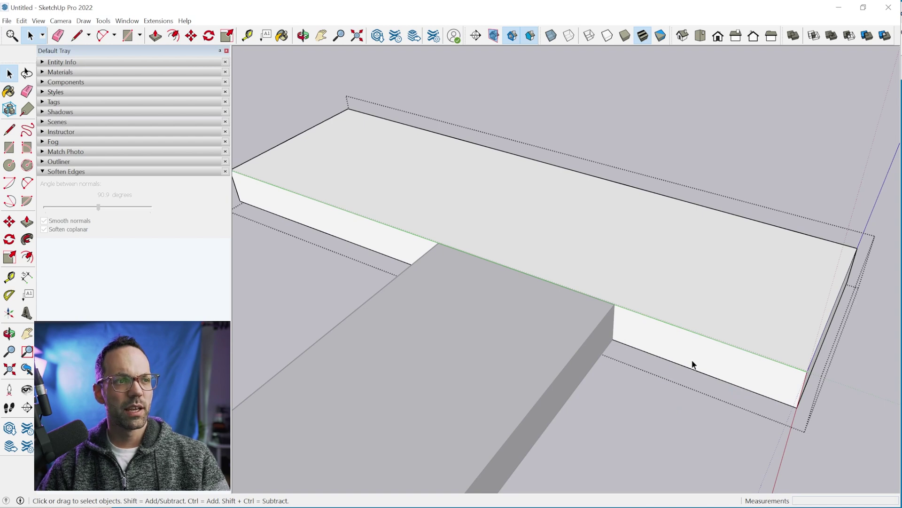
Hide the rest of the model and undo the stray extruded block
key(h)
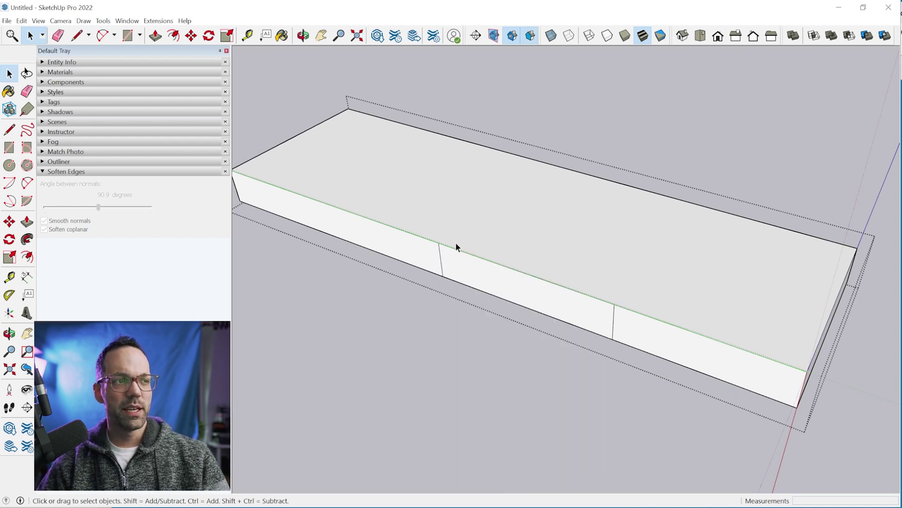
middle_drag(447, 277, 603, 283)
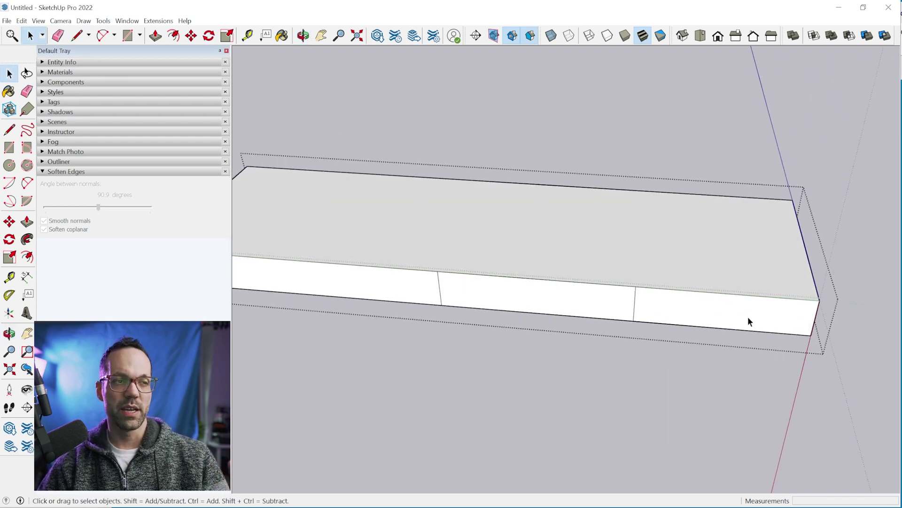
key(ctrl+z)
middle_drag(695, 316, 534, 292)
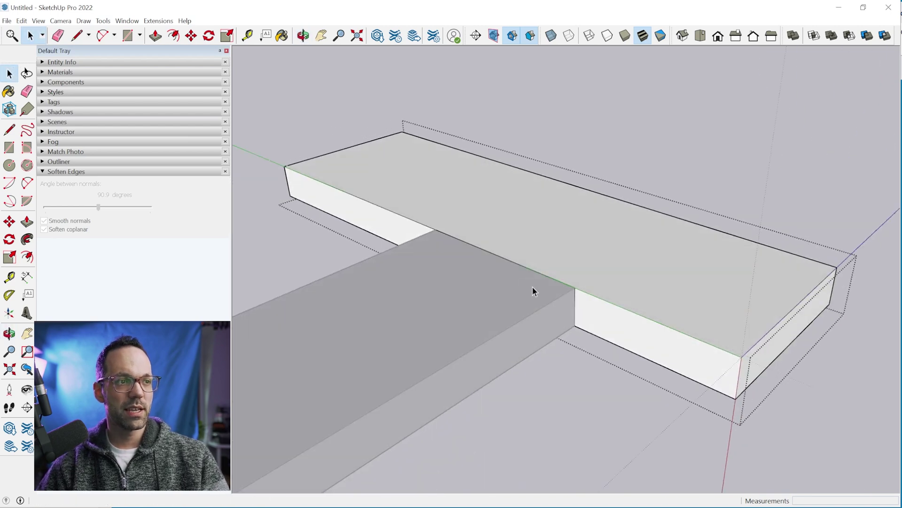
scroll(588, 305, up, 5)
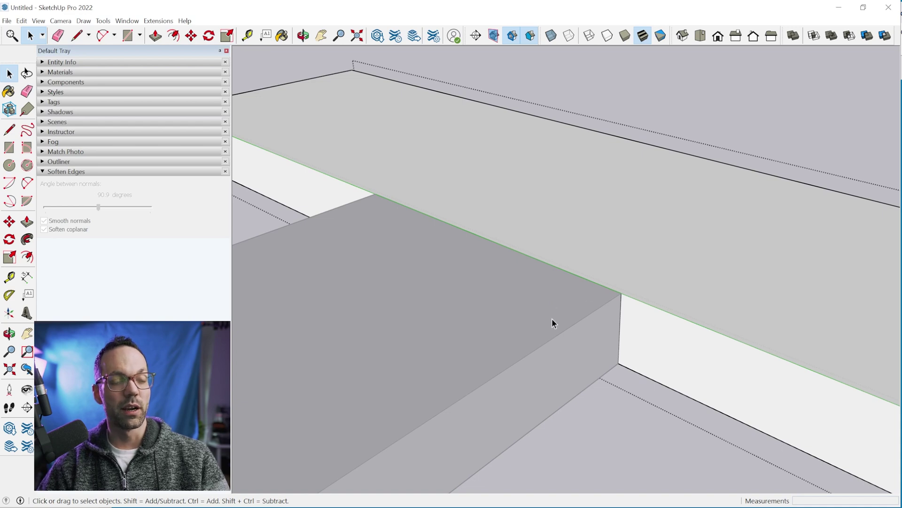
key(ctrl+z)
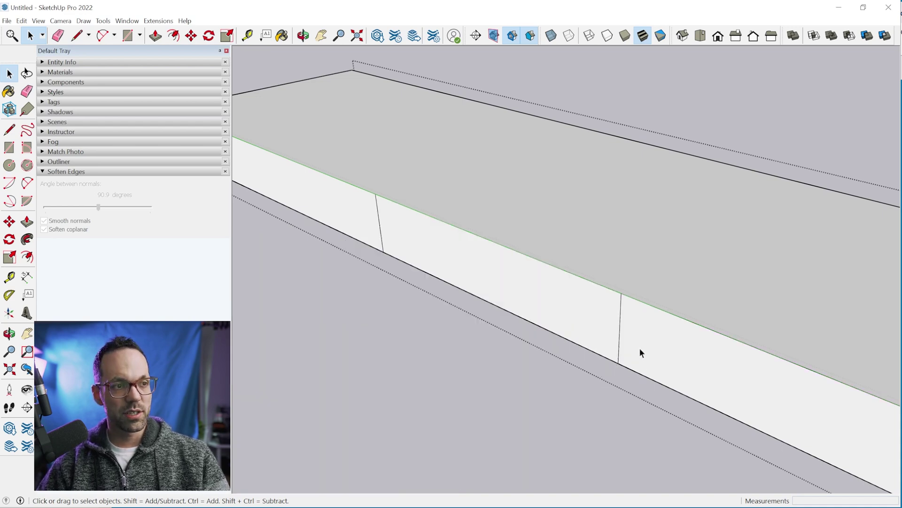
Offset the middle panel's outline 0.25" inward
key(f)
click(604, 325)
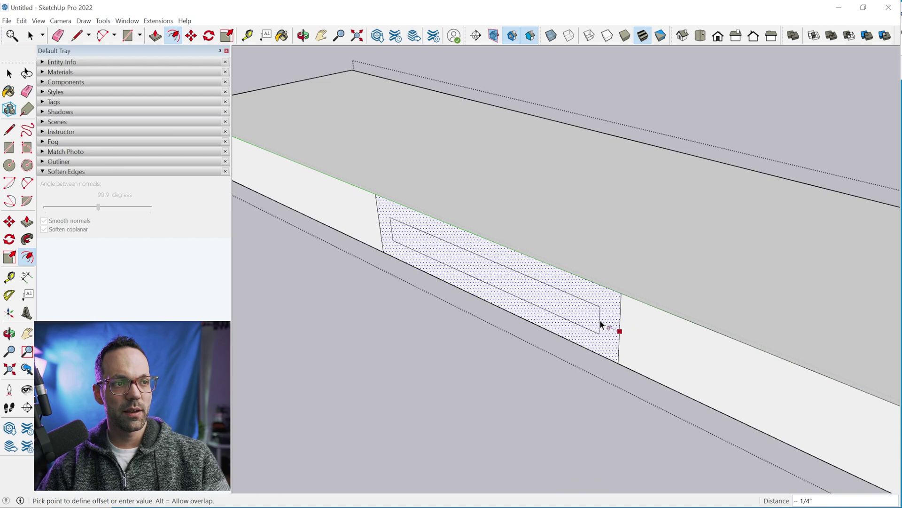
click(599, 320)
text(.25)
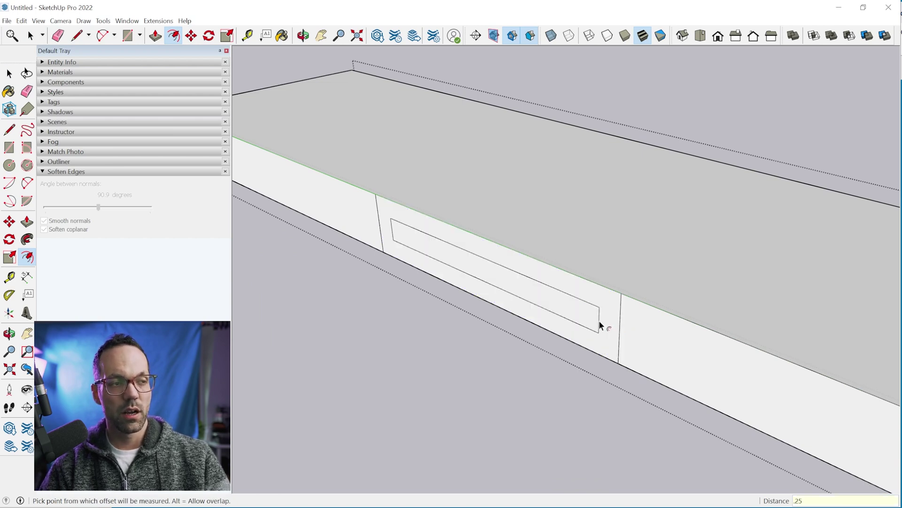
key(Return)
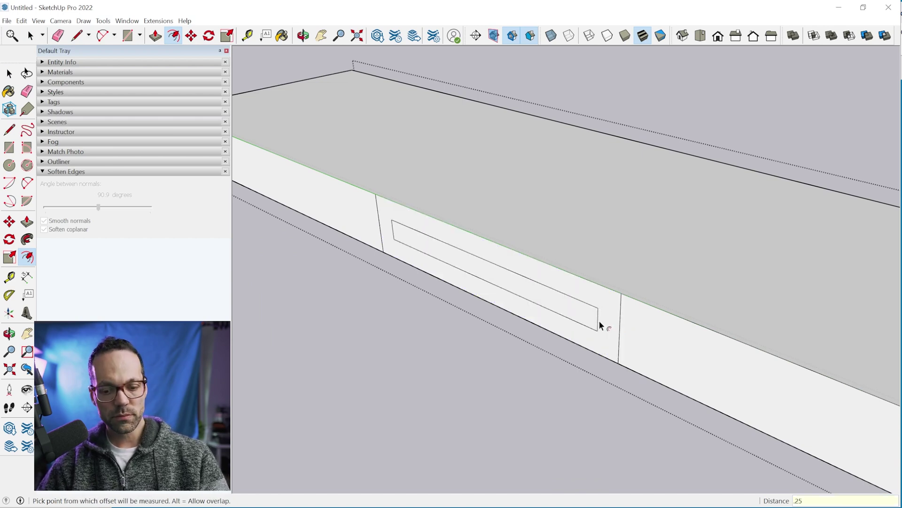
Erase the left and right dividing edges on the board's front face
key(e)
click(621, 316)
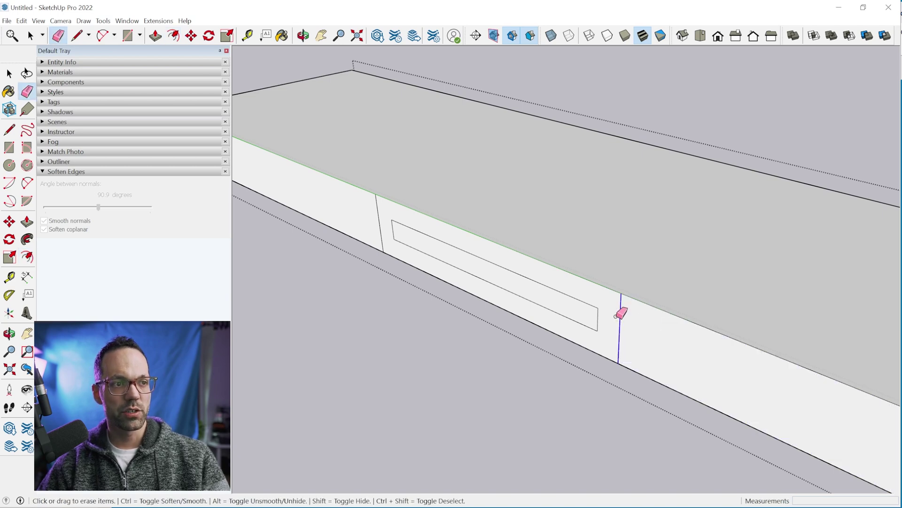
click(378, 211)
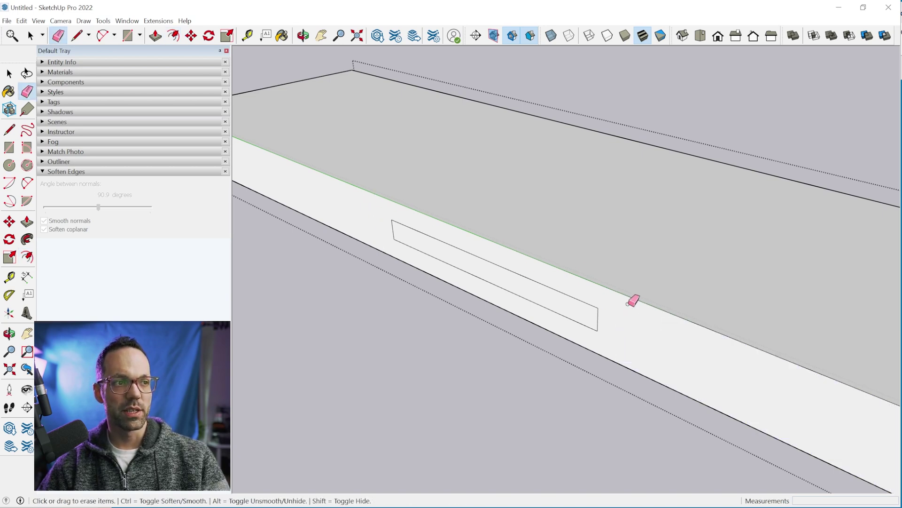
Push the inset rectangle 3/4" into the board to form the mortise
key(p)
click(583, 324)
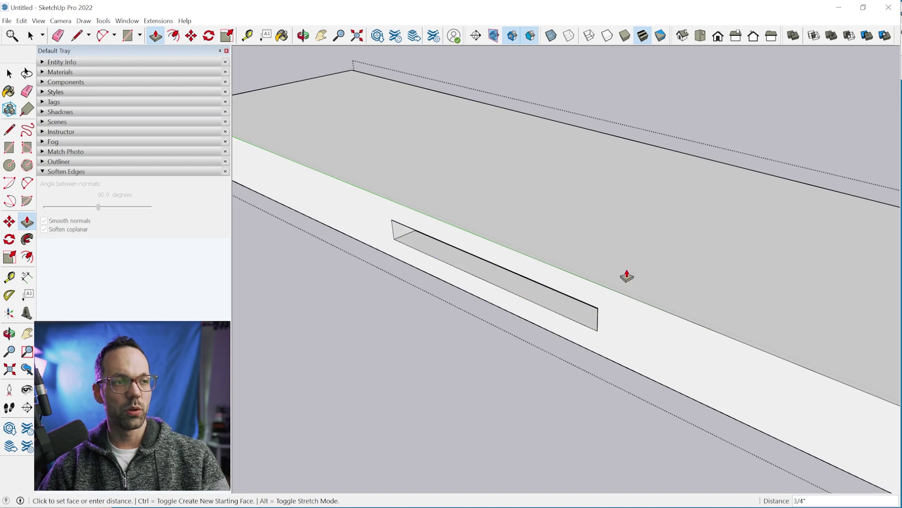
middle_drag(679, 244, 543, 317)
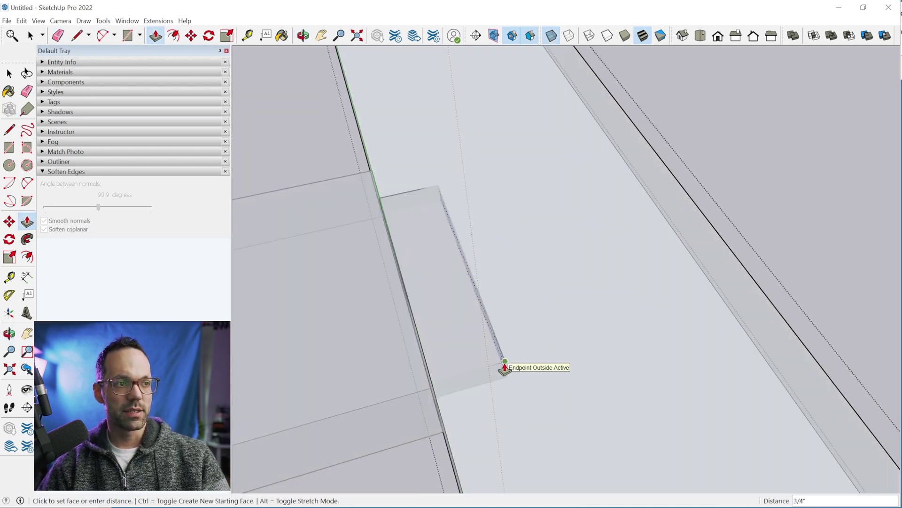
click(505, 366)
middle_drag(505, 366, 645, 362)
scroll(643, 328, down, 3)
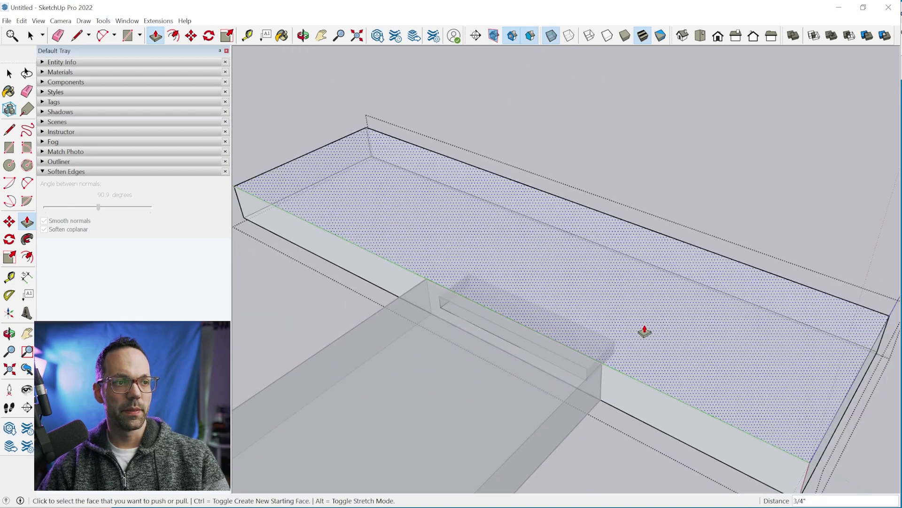
Turn X-ray off and view the finished board with its mortise
key(space)
key(x)
middle_drag(776, 242, 586, 312)
scroll(700, 358, down, 5)
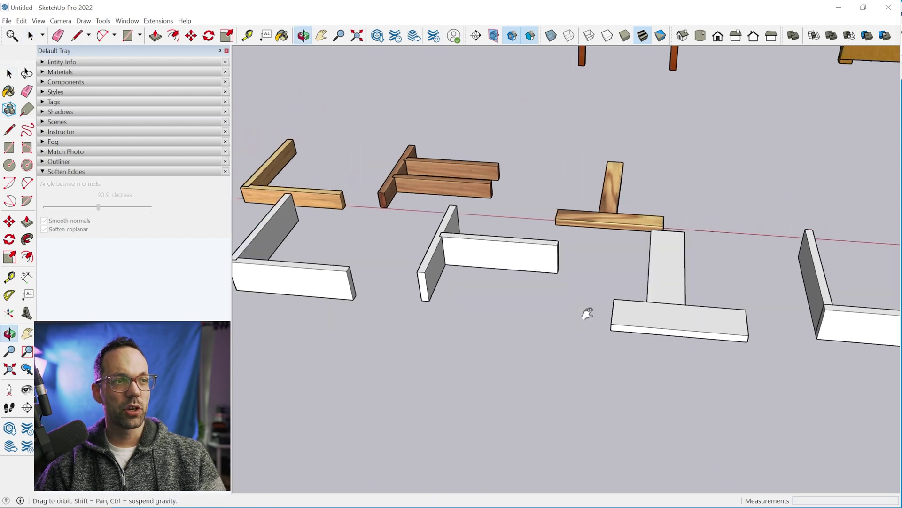
scroll(504, 325, up, 3)
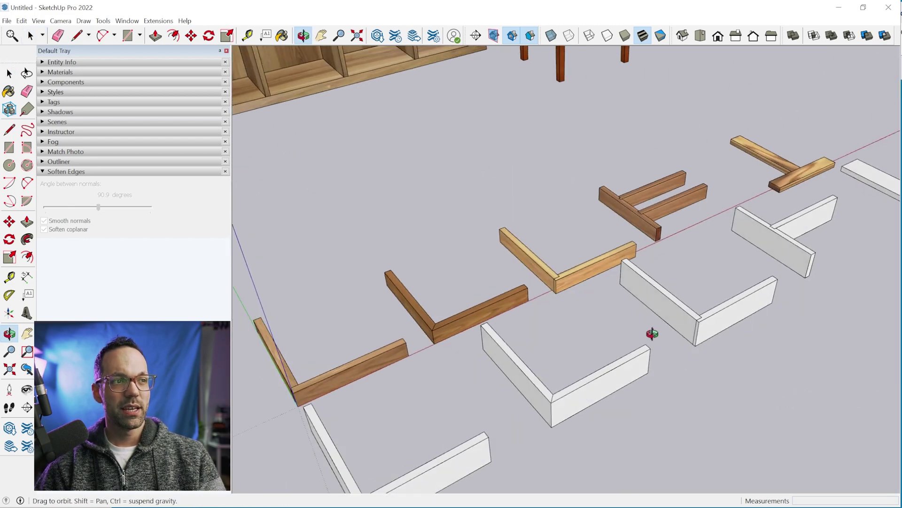